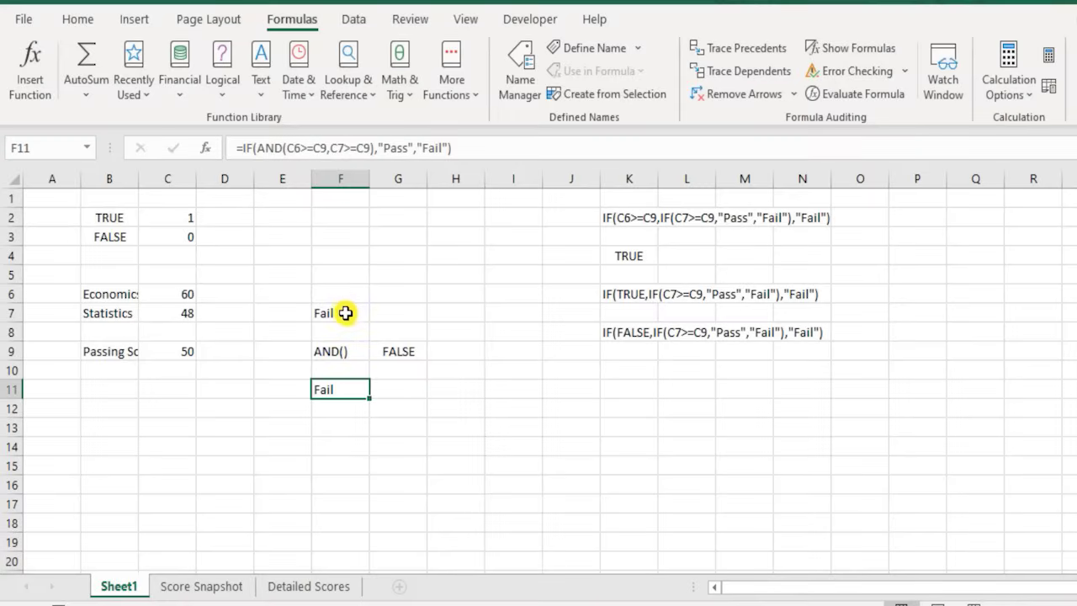
Examine the nested IF formula in F7 and compare it with the IF and AND formula in F11
{"action": "left_click", "coordinate": [347, 313]}
{"action": "double_click", "coordinate": [348, 313]}
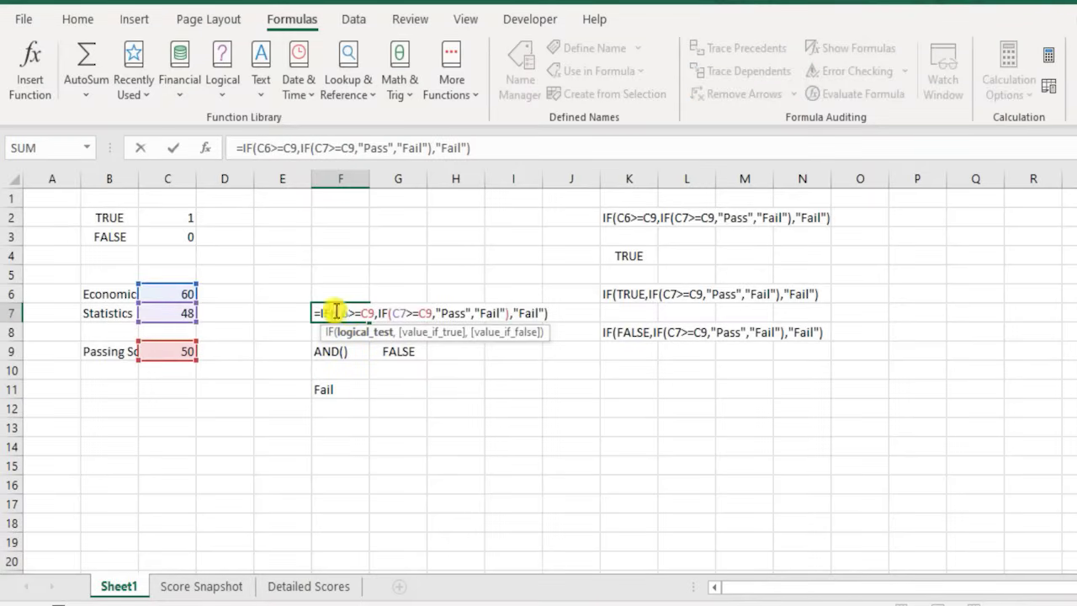
{"action": "key", "text": "Escape"}
{"action": "left_click", "coordinate": [358, 390]}
{"action": "double_click", "coordinate": [354, 390]}
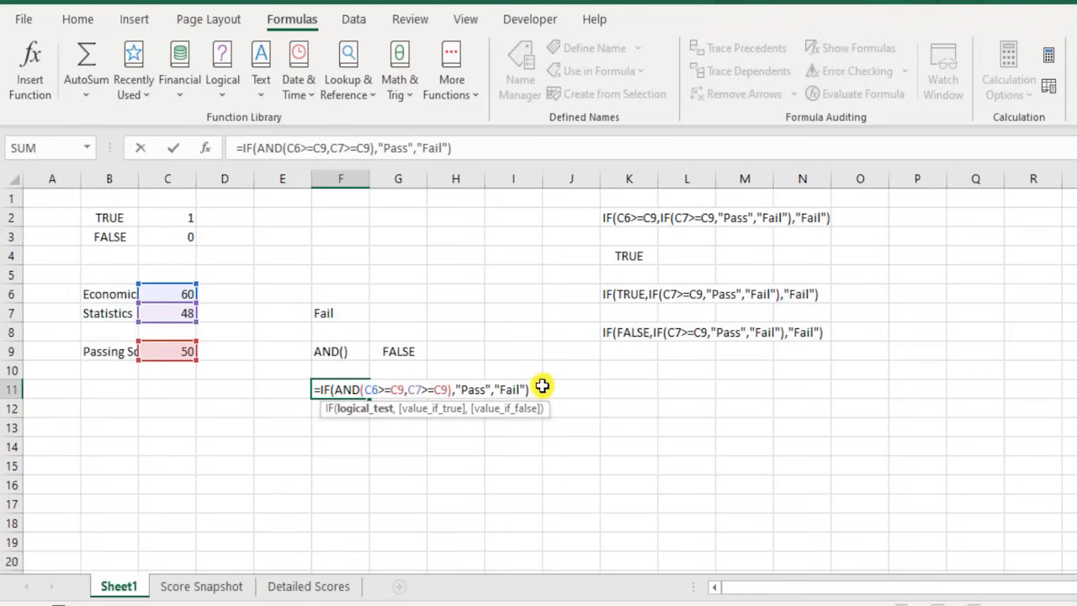
{"action": "key", "text": "ctrl+Return"}
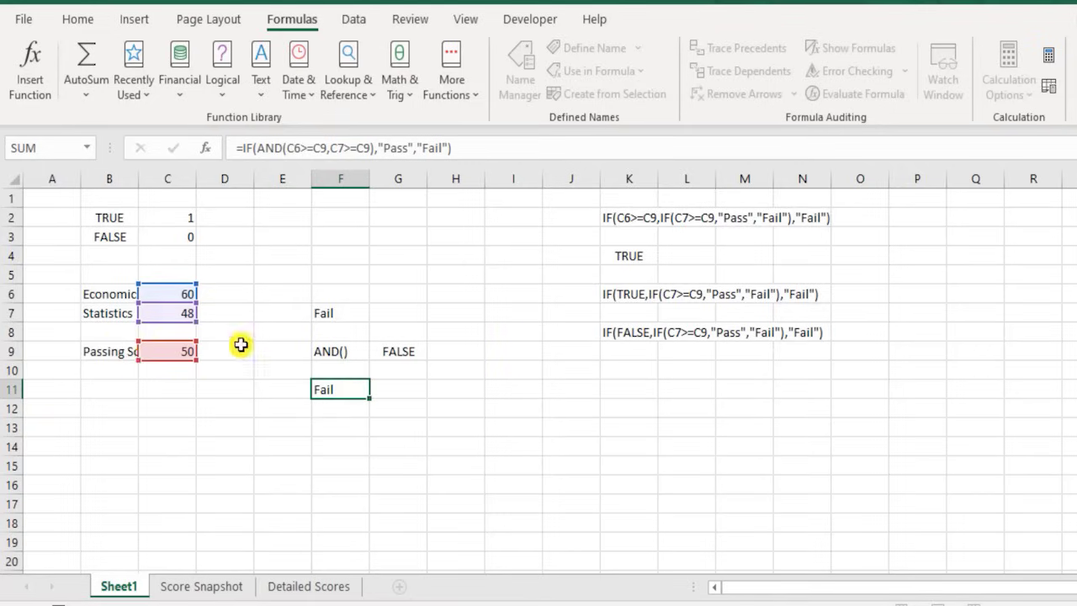
{"action": "left_click", "coordinate": [322, 325]}
{"action": "left_click", "coordinate": [348, 309]}
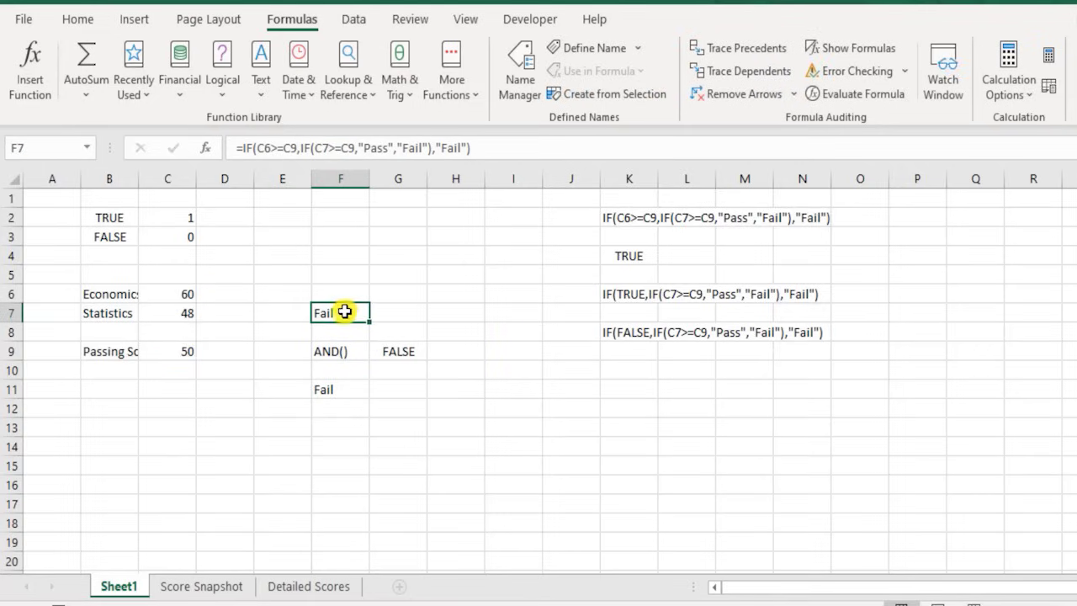
{"action": "double_click", "coordinate": [344, 312]}
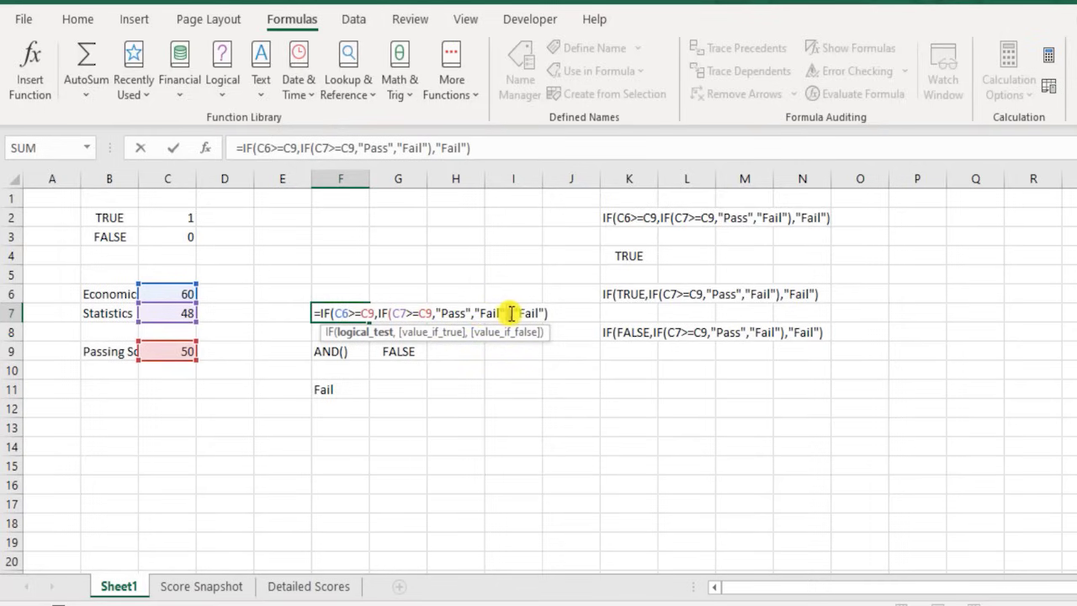
{"action": "left_click", "coordinate": [512, 313]}
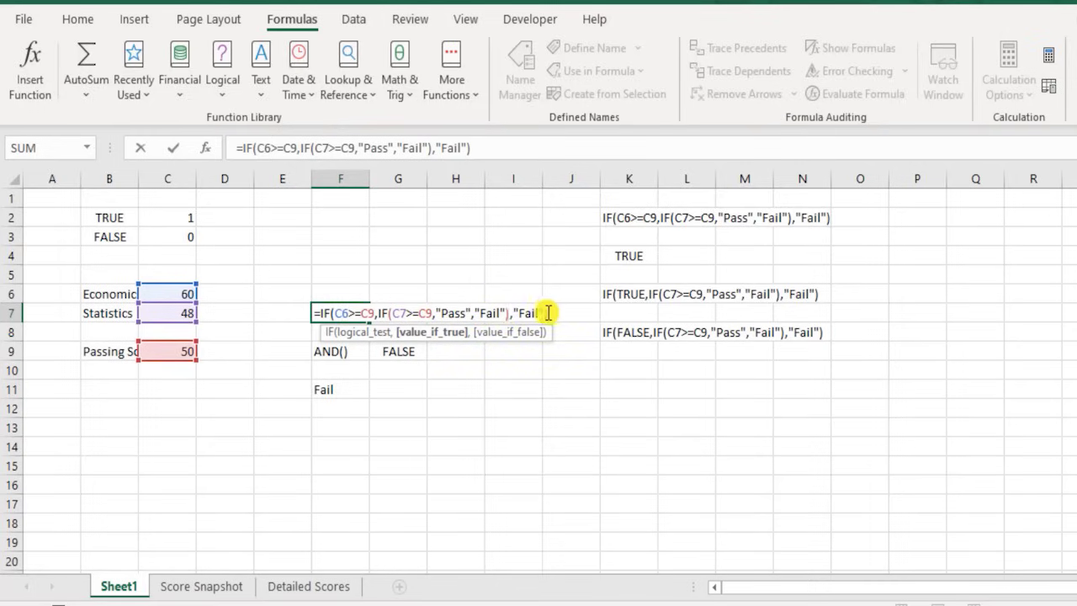
{"action": "left_click", "coordinate": [542, 313]}
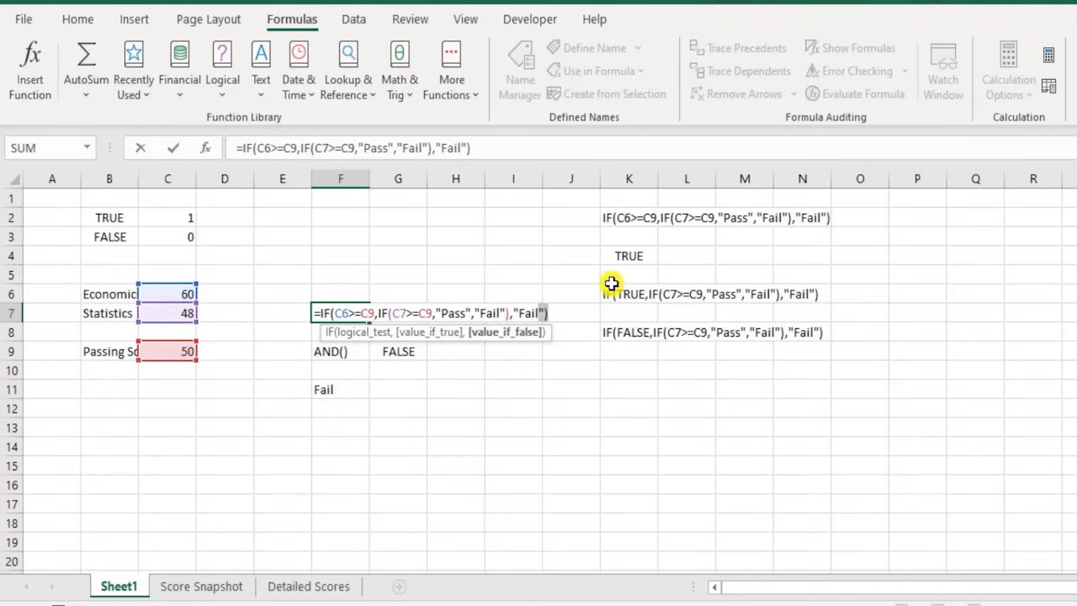
{"action": "key", "text": "ctrl+Return"}
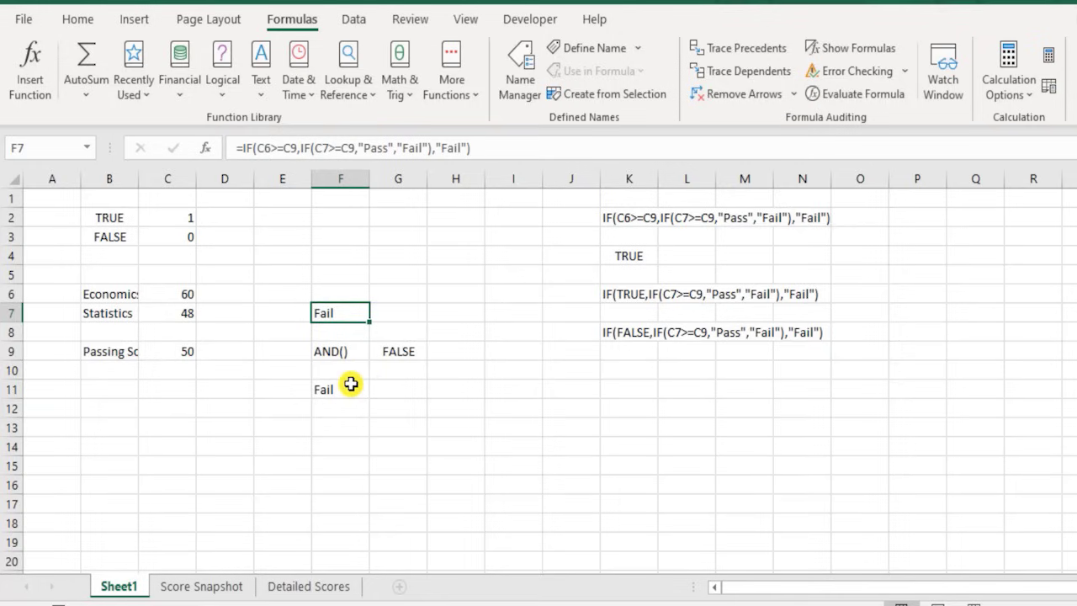
Replace the AND condition in F11's IF formula with the logical value FALSE
{"action": "double_click", "coordinate": [351, 384]}
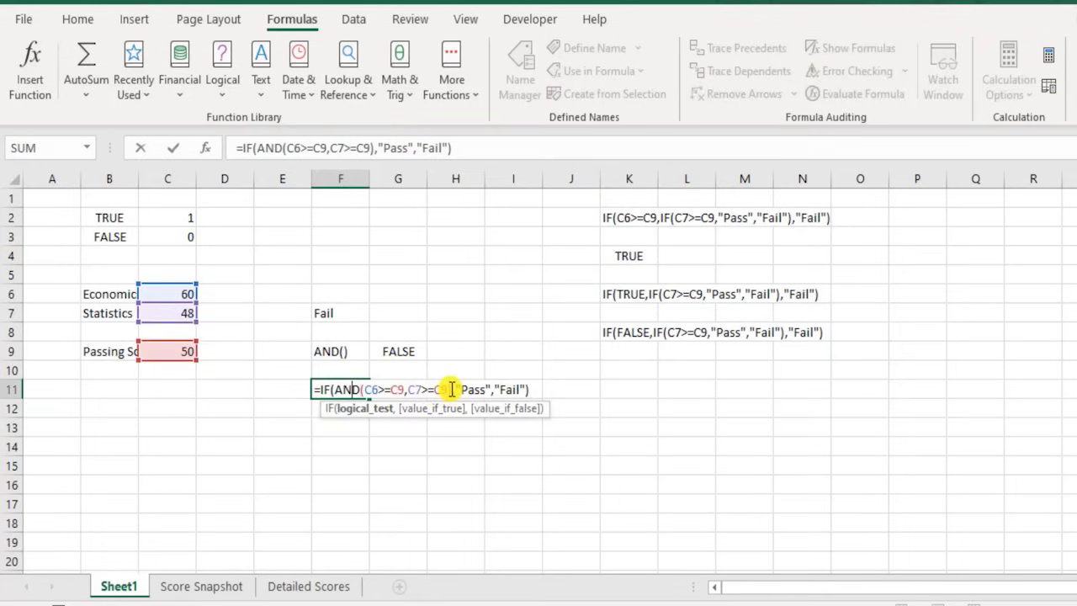
{"action": "left_click_drag", "start_coordinate": [452, 389], "coordinate": [335, 389]}
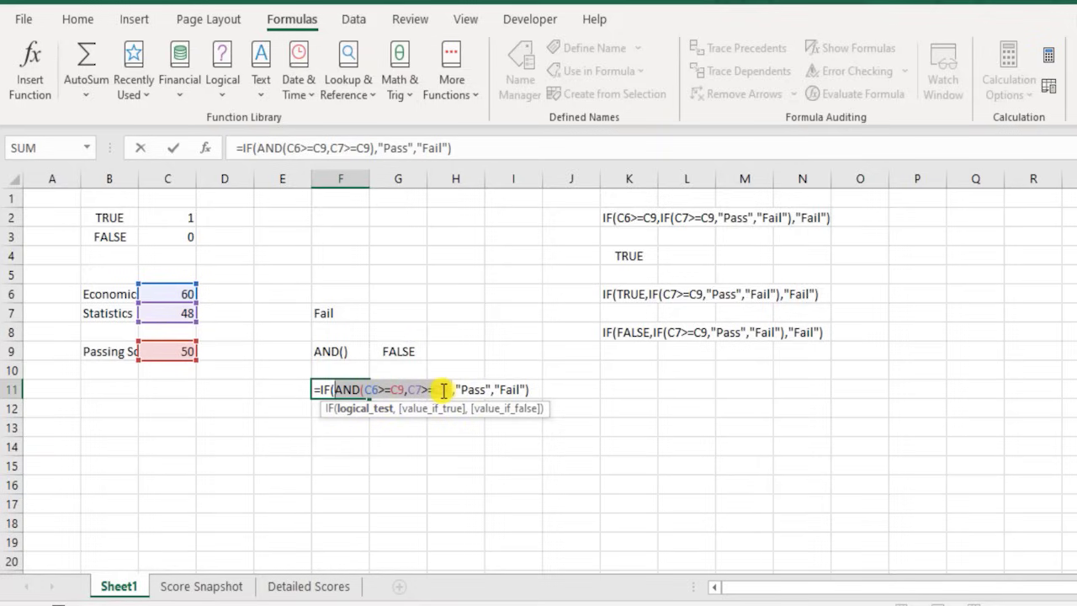
{"action": "left_click_drag", "start_coordinate": [445, 390], "coordinate": [450, 389]}
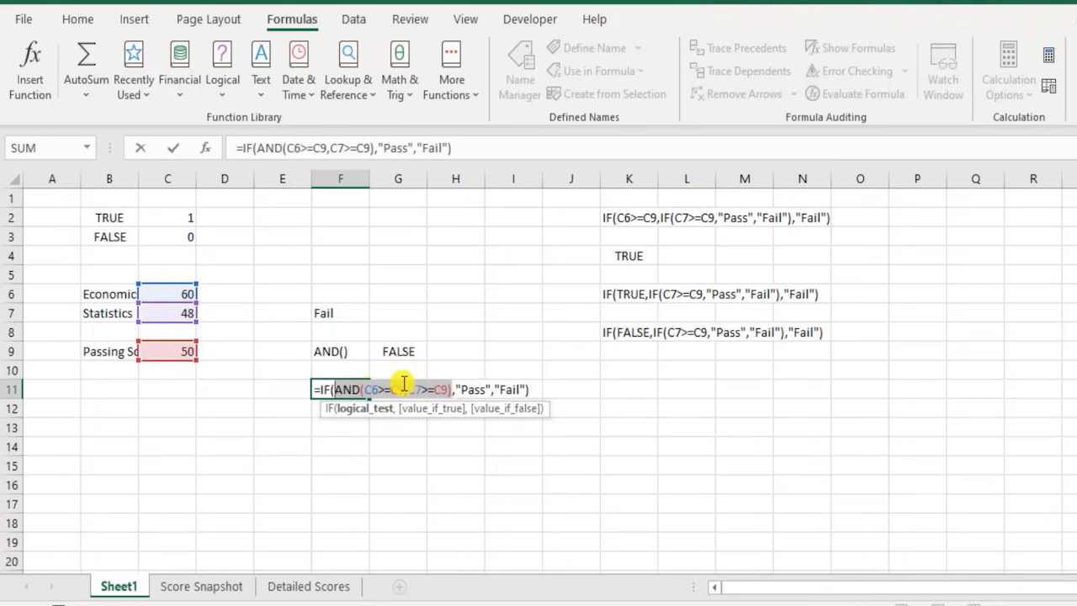
{"action": "type", "text": "F"}
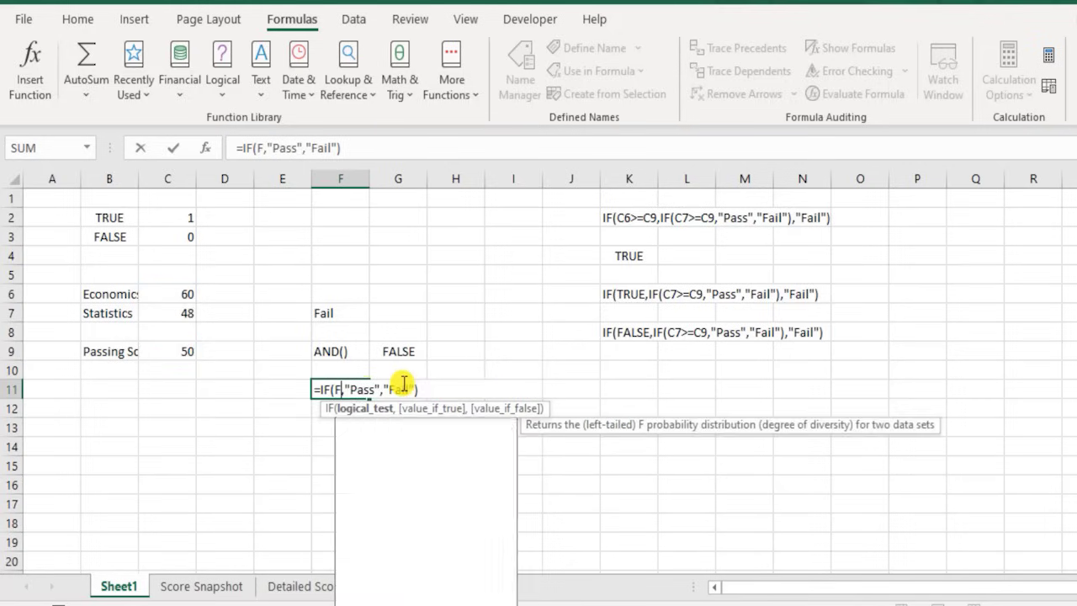
{"action": "type", "text": "ALSE"}
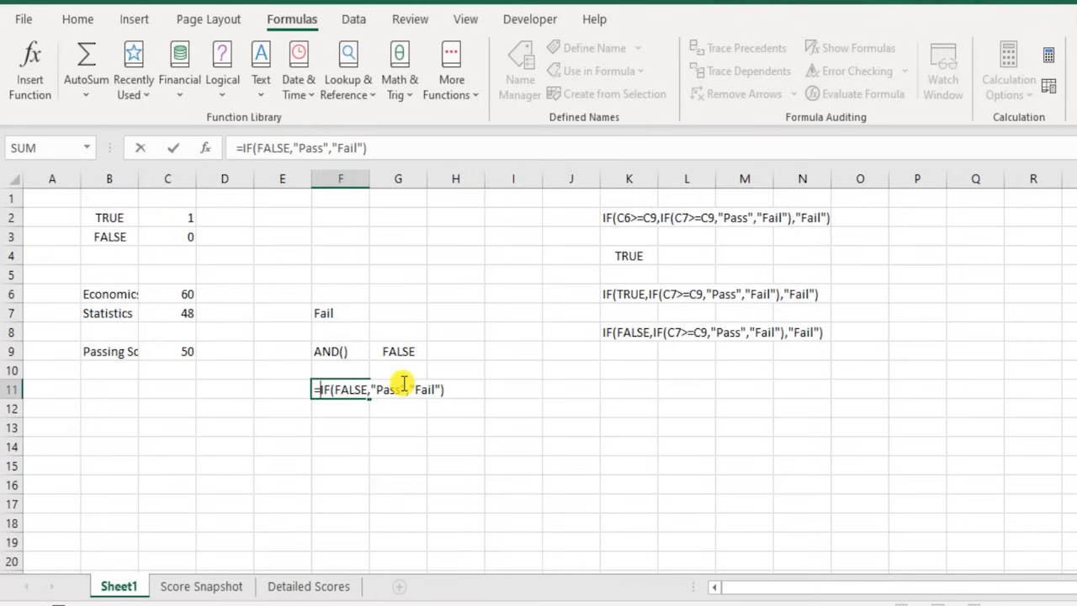
Change the logical test in F11's IF formula to TRUE and commit the formula
{"action": "key", "text": "Left"}
{"action": "key", "text": "Left"}
{"action": "key", "text": "Left"}
{"action": "key", "text": "Left"}
{"action": "key", "text": "Left"}
{"action": "key", "text": "Left"}
{"action": "key", "text": "Left"}
{"action": "key", "text": "Right"}
{"action": "key", "text": "Right"}
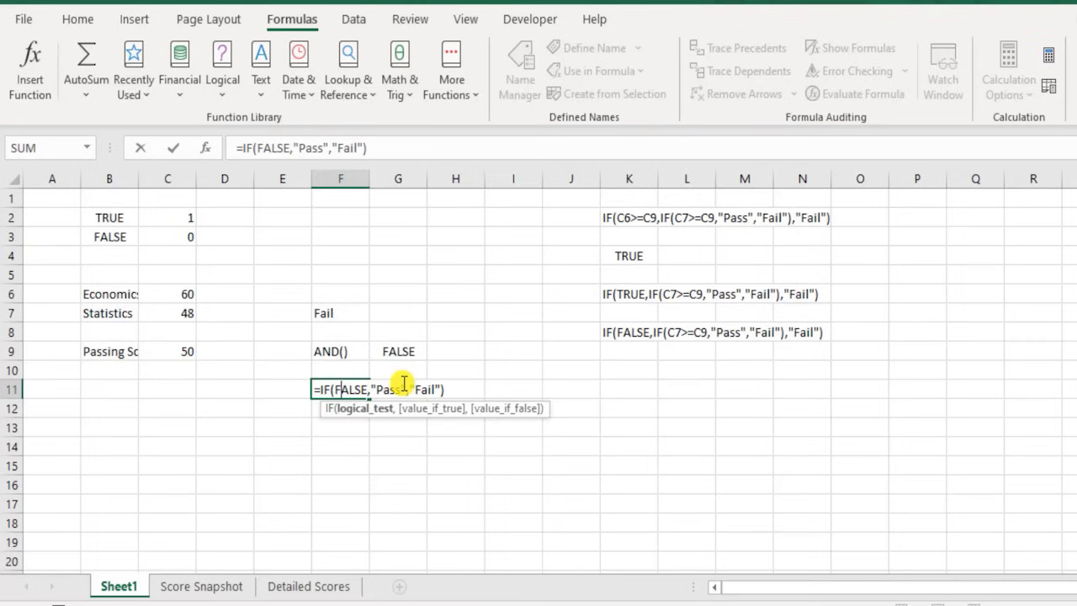
{"action": "key", "text": "shift+Right"}
{"action": "key", "text": "shift+Right"}
{"action": "key", "text": "shift+Right"}
{"action": "key", "text": "shift+Right"}
{"action": "key", "text": "shift+Right"}
{"action": "type", "text": "TRUE"}
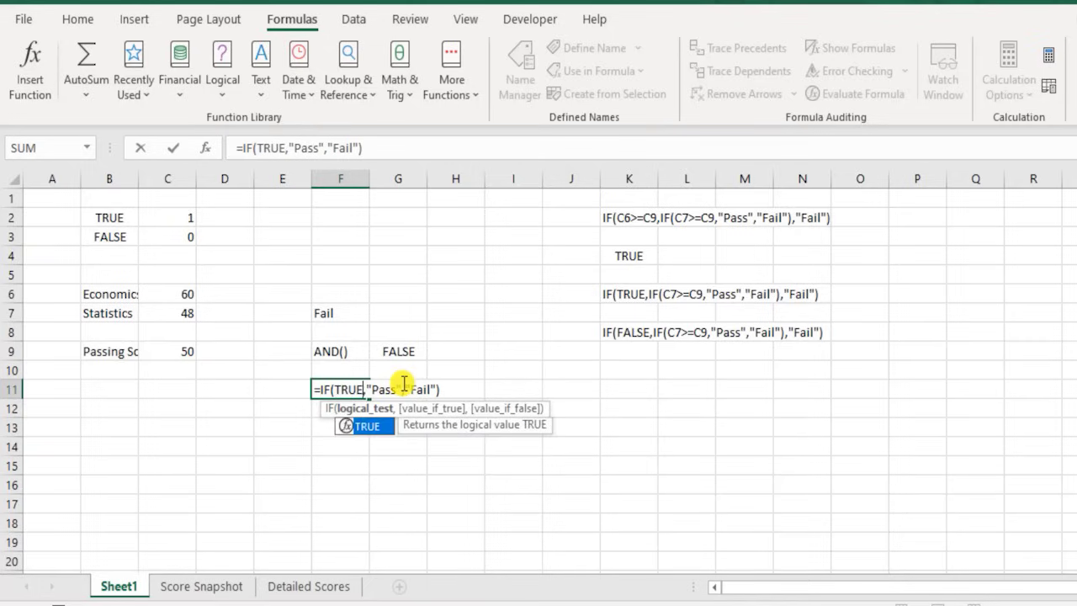
{"action": "key", "text": "Return"}
{"action": "key", "text": "Up"}
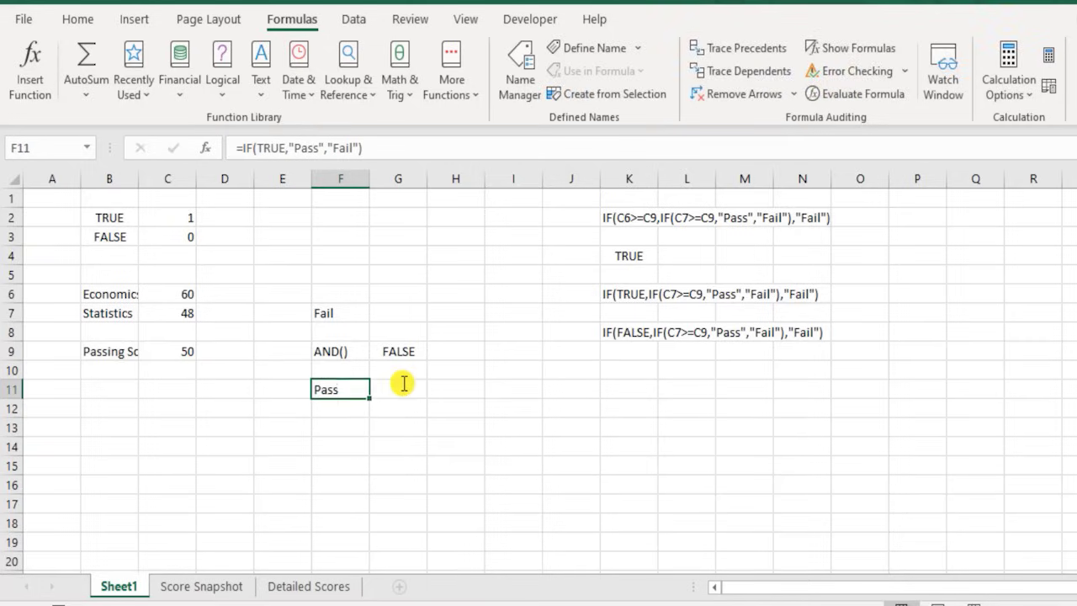
Undo the TRUE and FALSE test edits in F11 and inspect its original AND condition
{"action": "key", "text": "F2"}
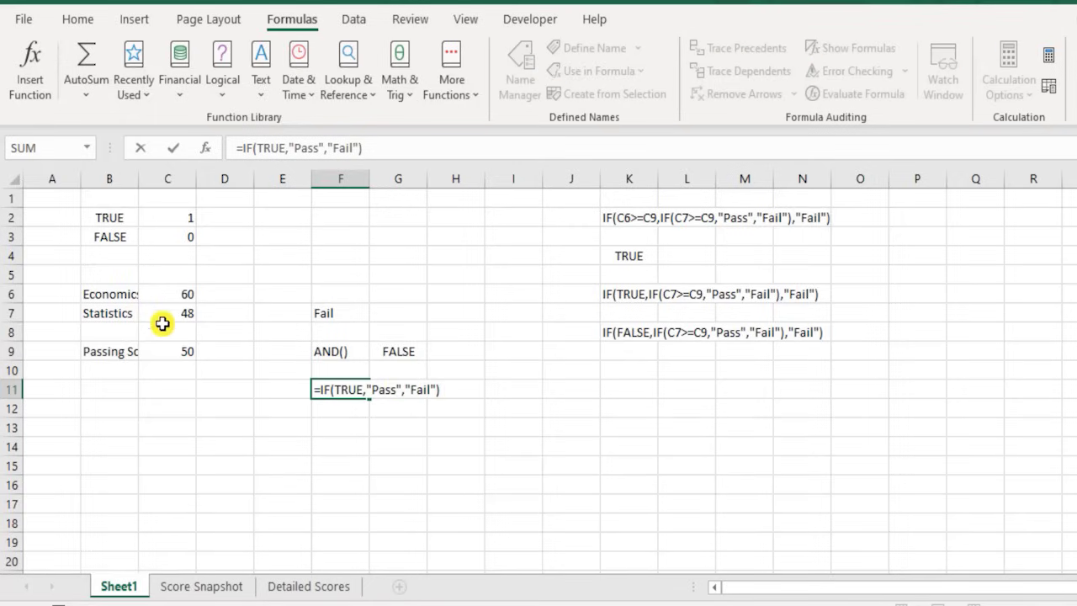
{"action": "double_click", "coordinate": [357, 389]}
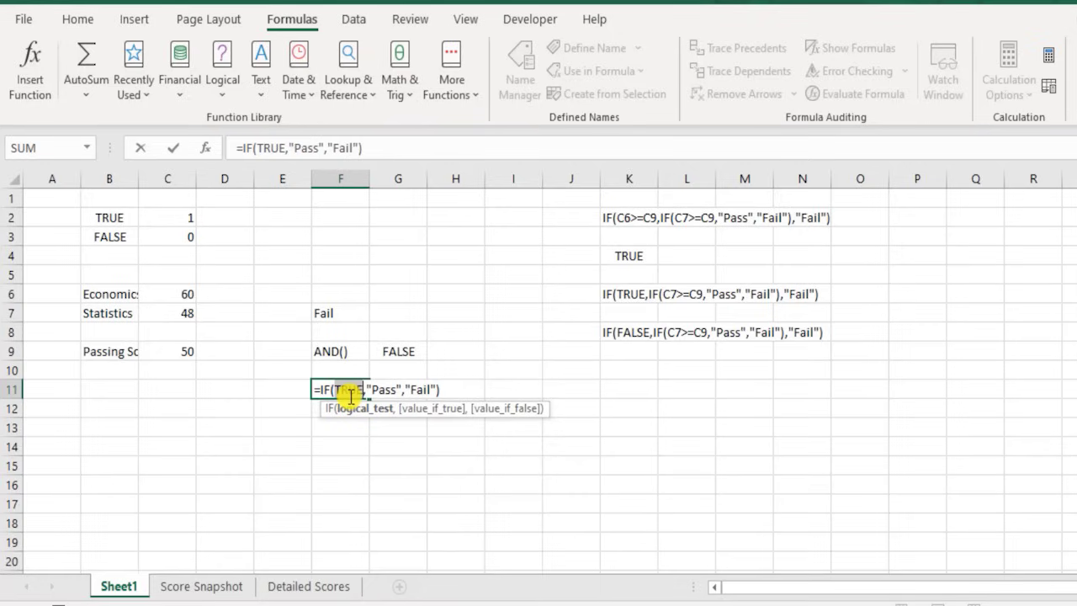
{"action": "key", "text": "Escape"}
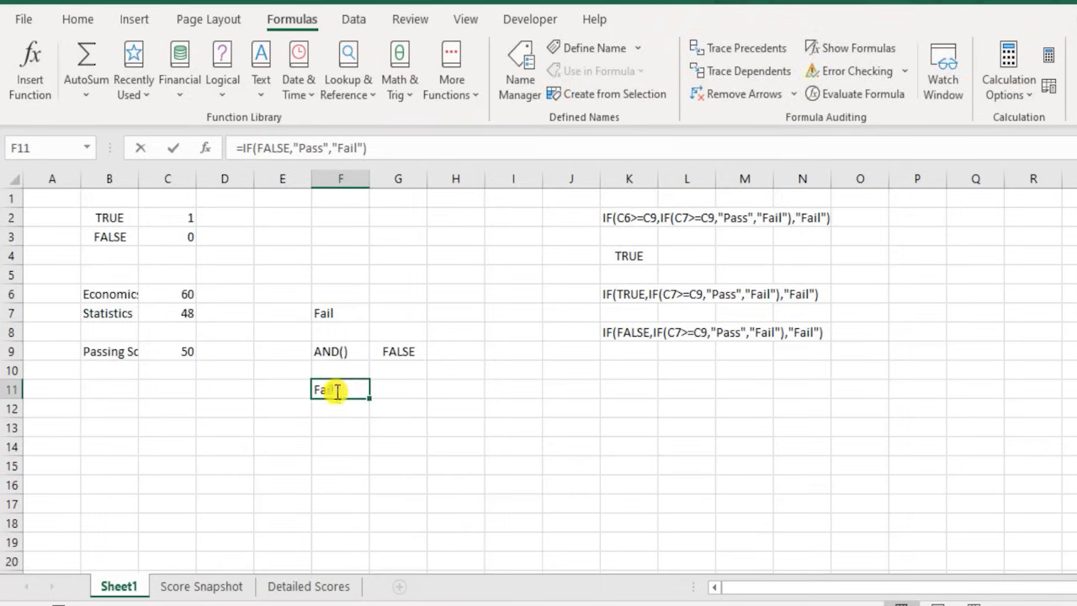
{"action": "double_click", "coordinate": [335, 390]}
{"action": "key", "text": "Escape"}
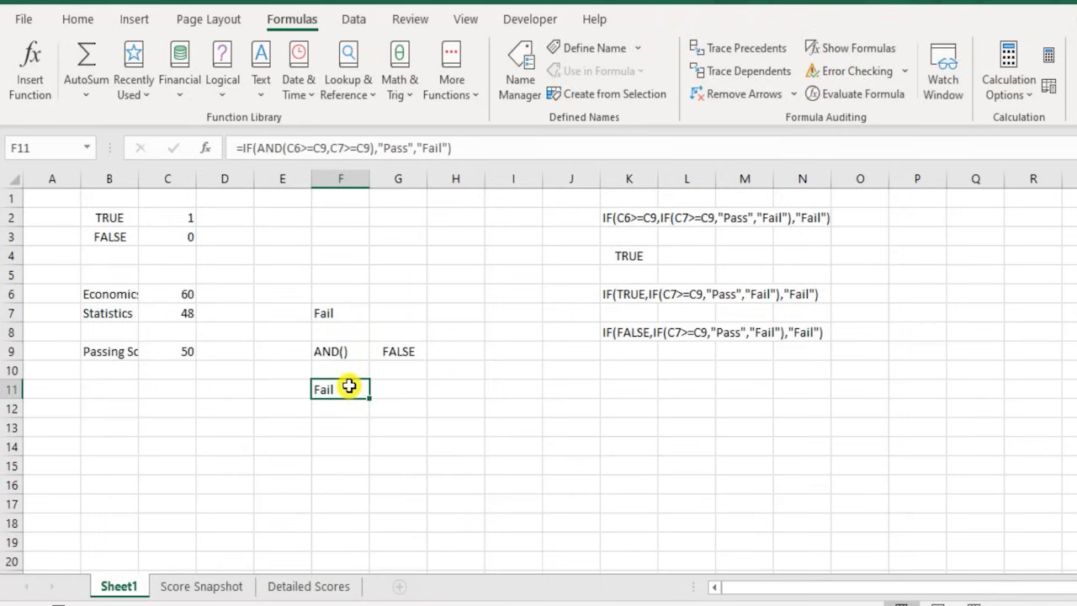
{"action": "double_click", "coordinate": [352, 389]}
{"action": "left_click_drag", "start_coordinate": [333, 389], "coordinate": [450, 390]}
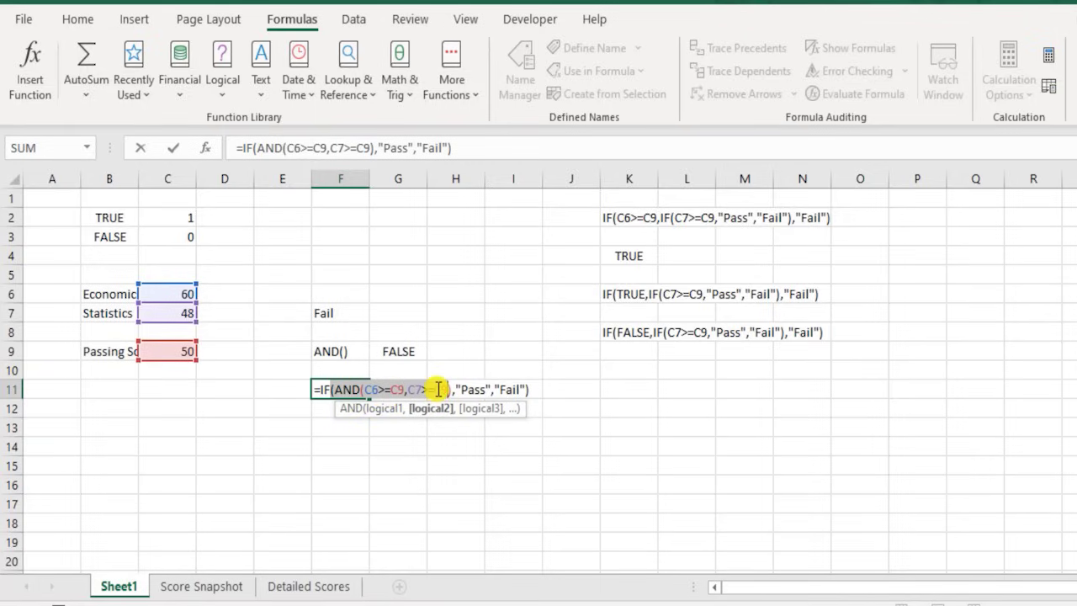
{"action": "key", "text": "Return"}
Enter the label OR() in cell F13
{"action": "left_click", "coordinate": [353, 426]}
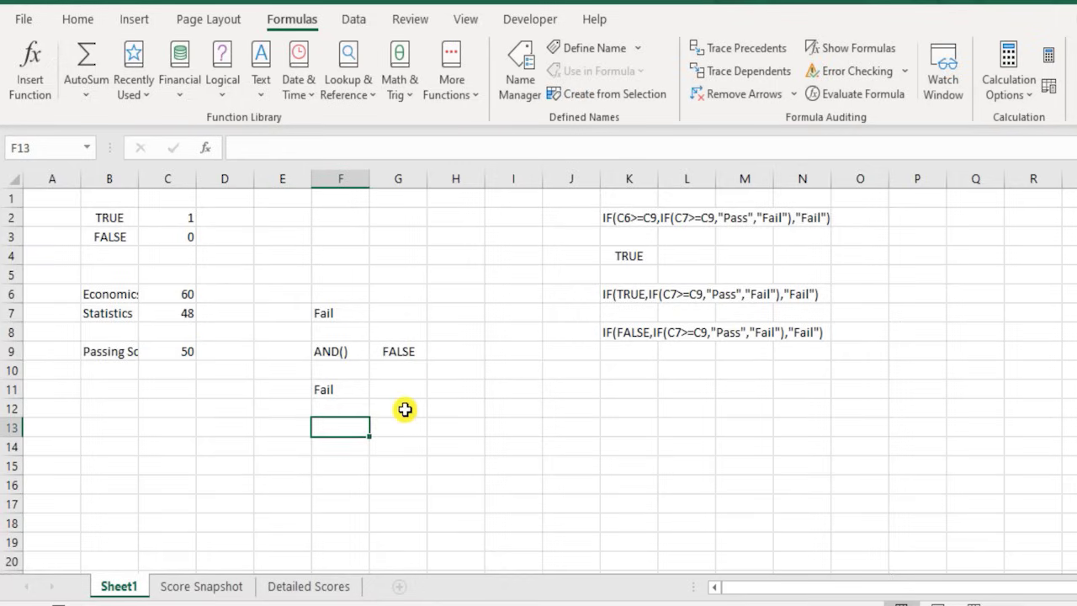
{"action": "type", "text": "OR()"}
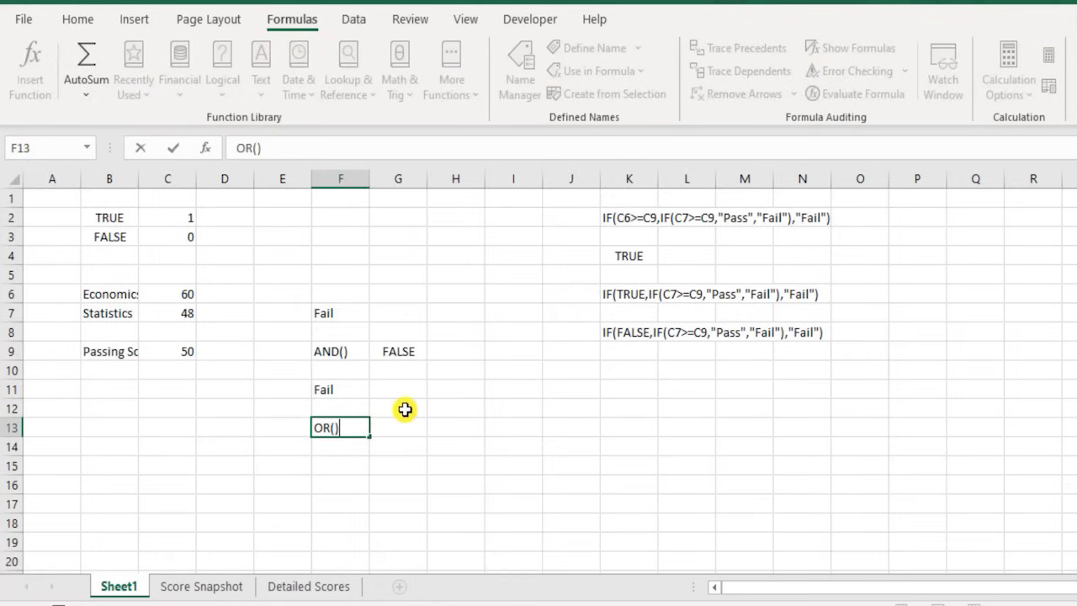
{"action": "key", "text": "Return"}
{"action": "key", "text": "Up"}
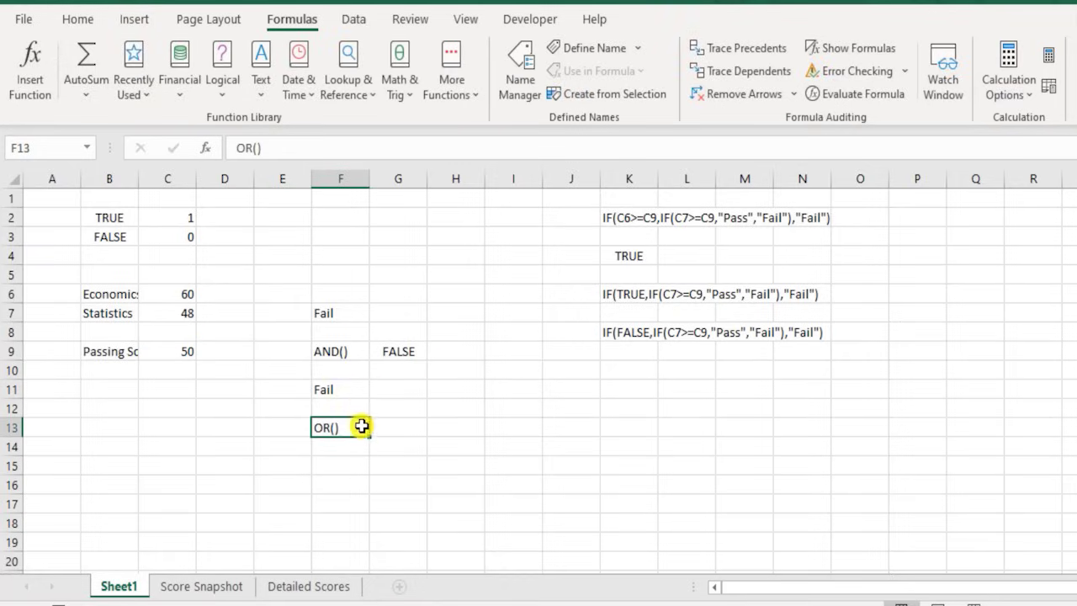
Review the Economics score in C6 and the Statistics score in C7
{"action": "left_click", "coordinate": [179, 293]}
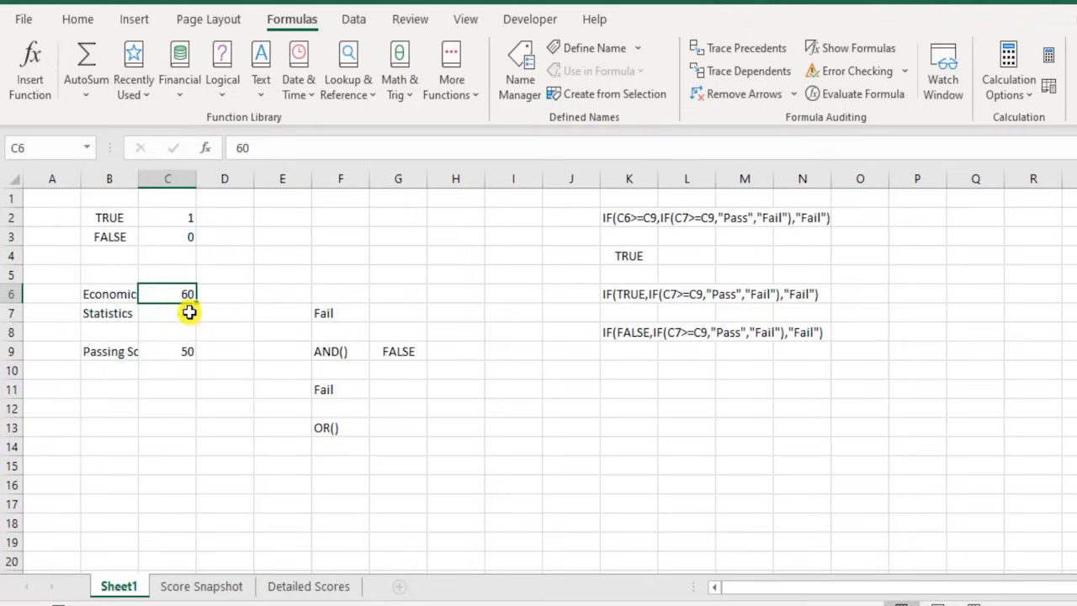
{"action": "left_click", "coordinate": [186, 312]}
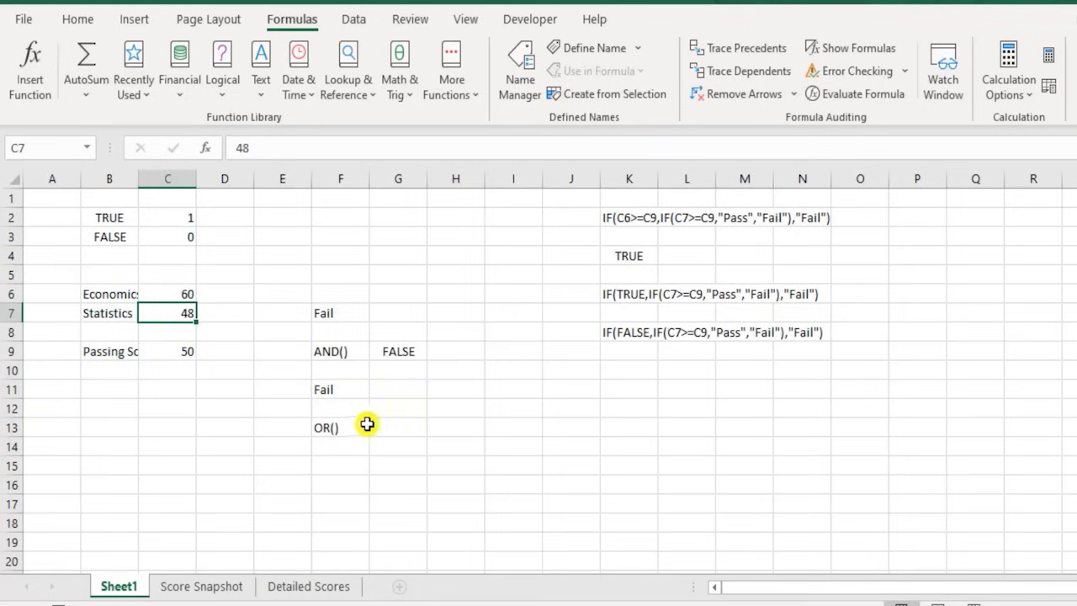
{"action": "left_click", "coordinate": [355, 465]}
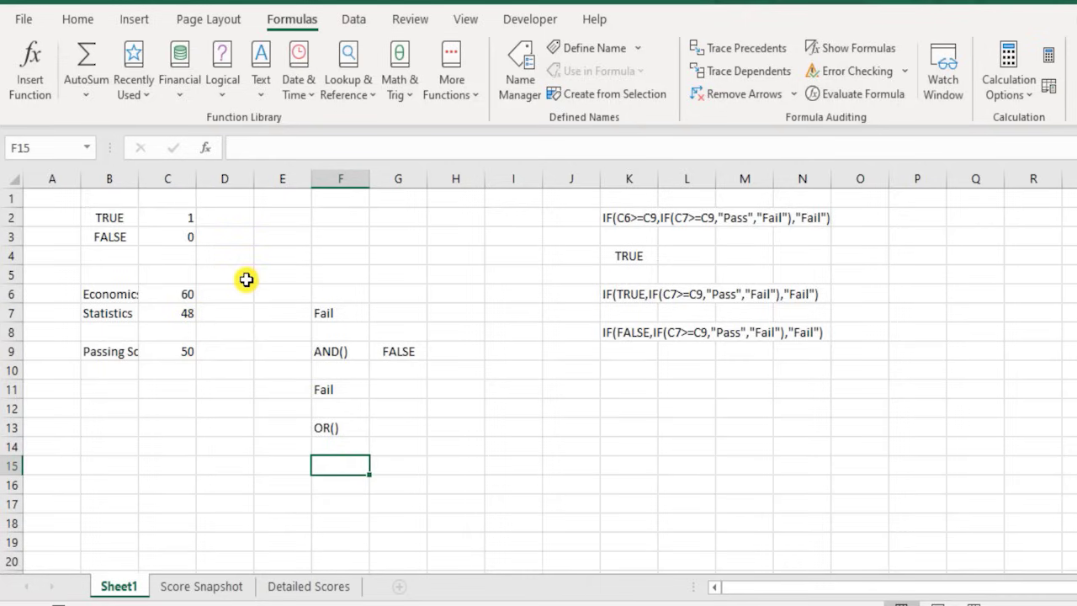
{"action": "left_click", "coordinate": [177, 316]}
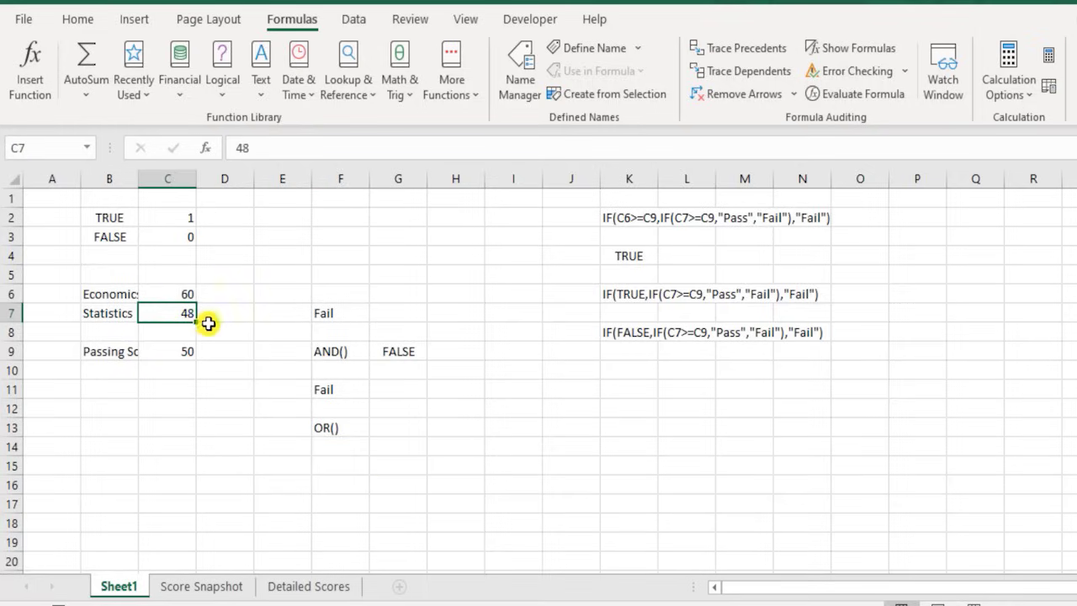
Start an OR formula in F15 whose first condition tests the Economics score against the passing score, C6>=C9
{"action": "left_click", "coordinate": [350, 459]}
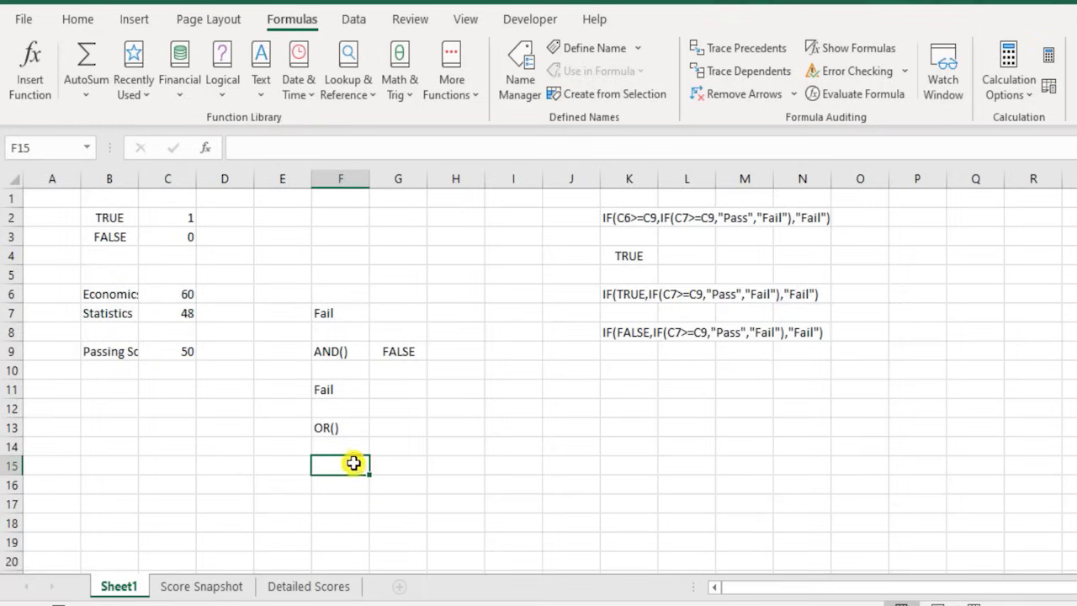
{"action": "type", "text": "="}
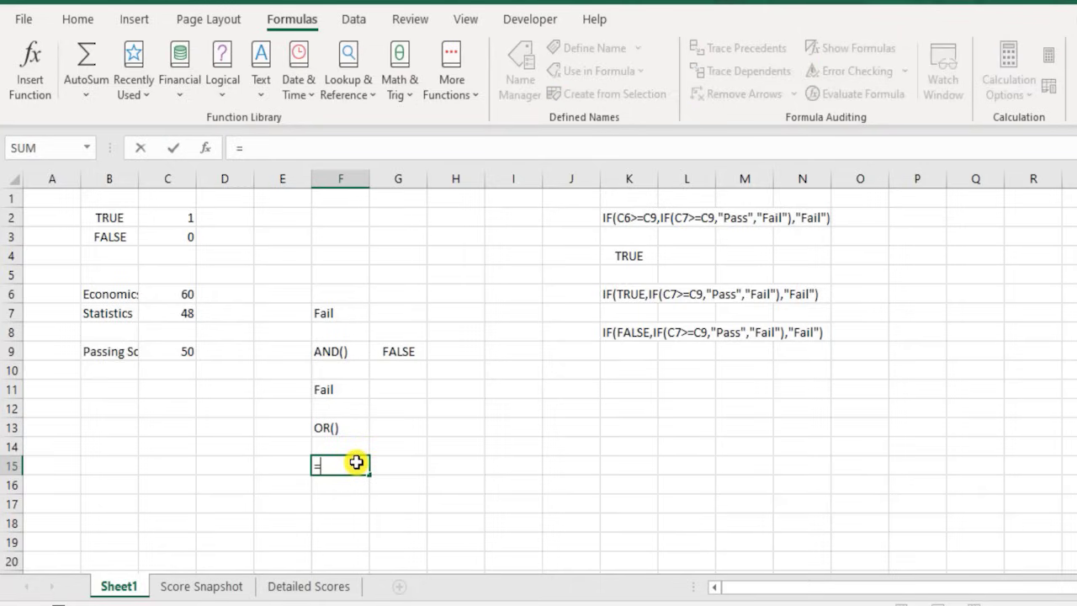
{"action": "type", "text": "or"}
{"action": "key", "text": "Tab"}
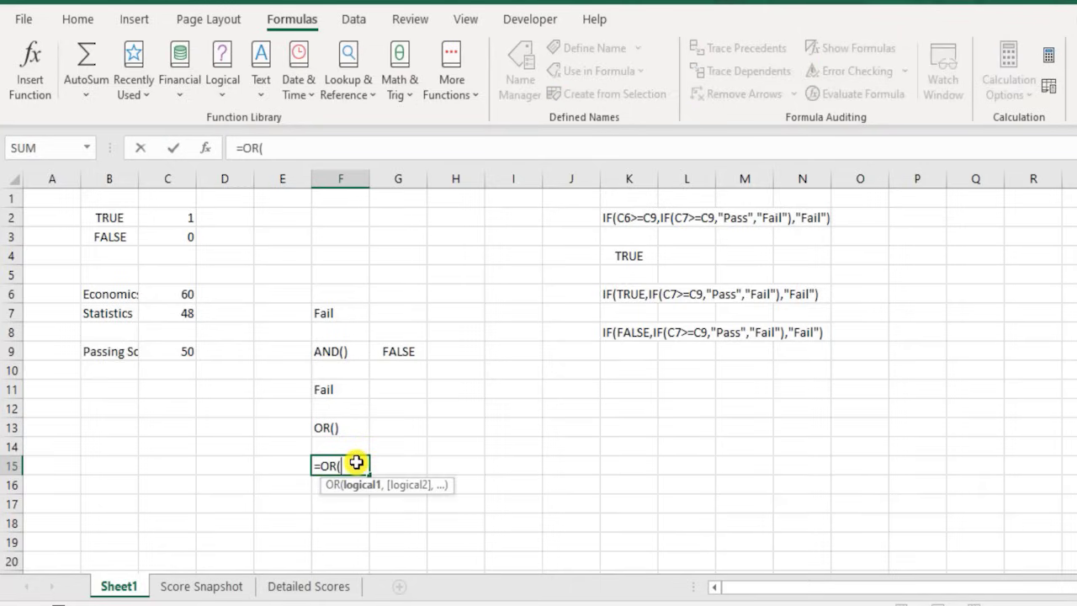
{"action": "left_click", "coordinate": [179, 296]}
{"action": "type", "text": ">"}
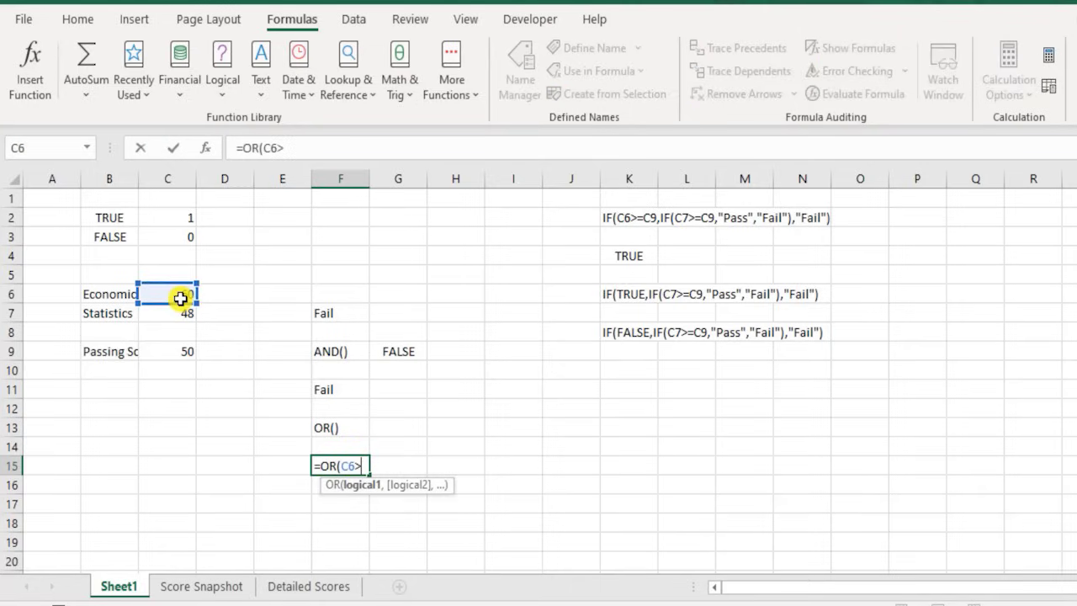
{"action": "type", "text": "="}
{"action": "left_click", "coordinate": [169, 353]}
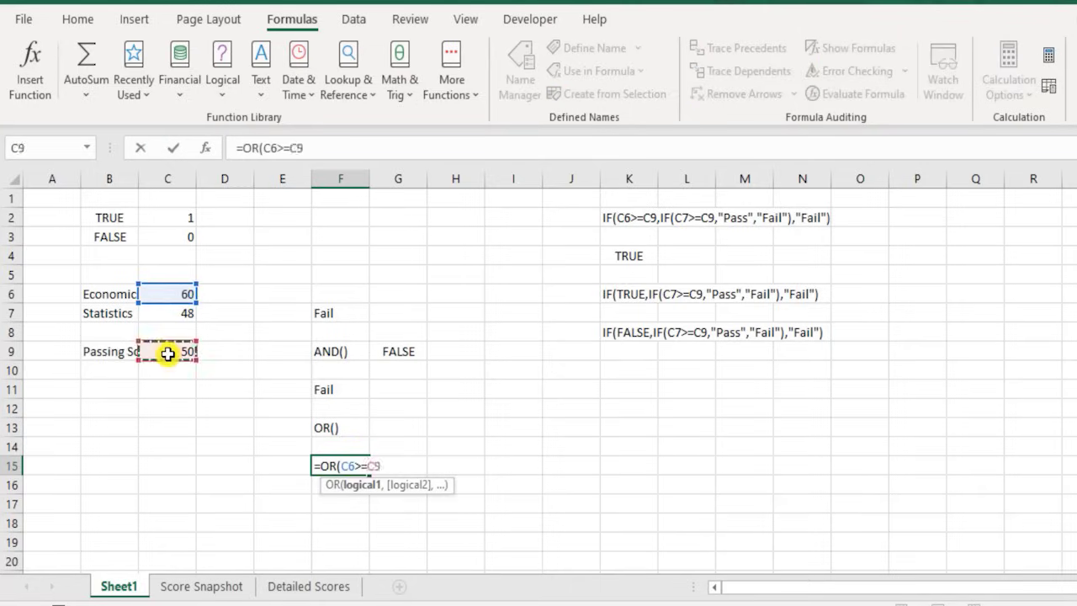
Add the Statistics condition C7>=C9 as the second OR argument, commit the formula and reselect F15
{"action": "type", "text": ","}
{"action": "left_click", "coordinate": [178, 311]}
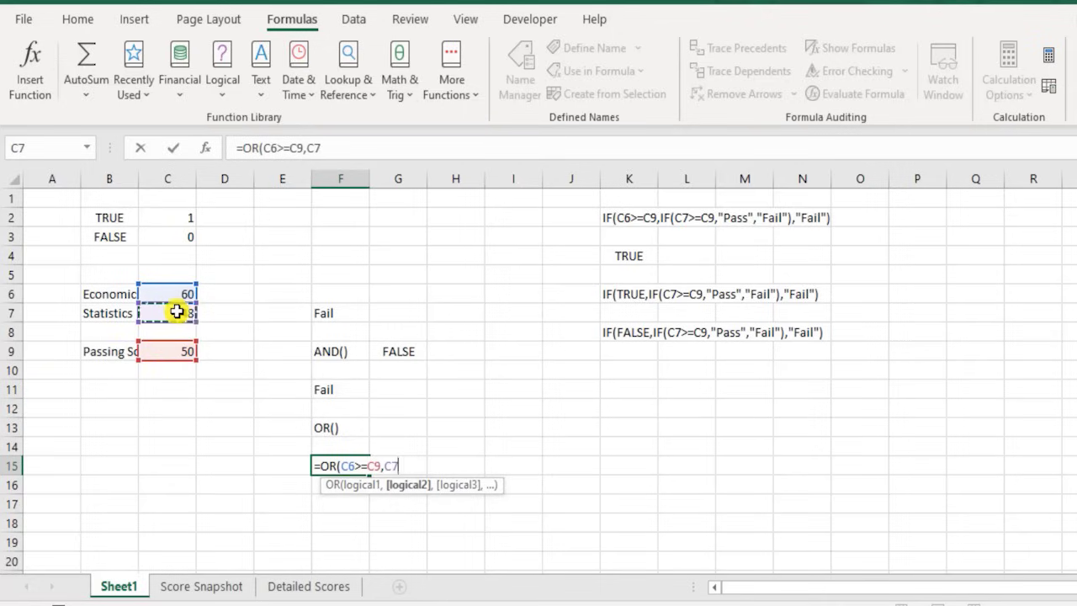
{"action": "type", "text": ">="}
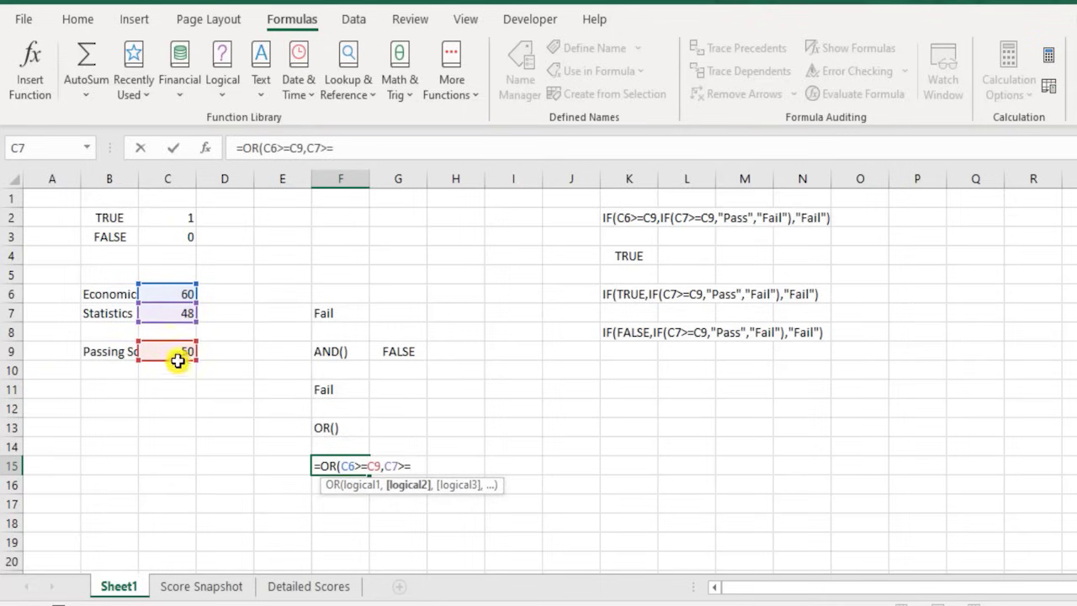
{"action": "left_click", "coordinate": [174, 352]}
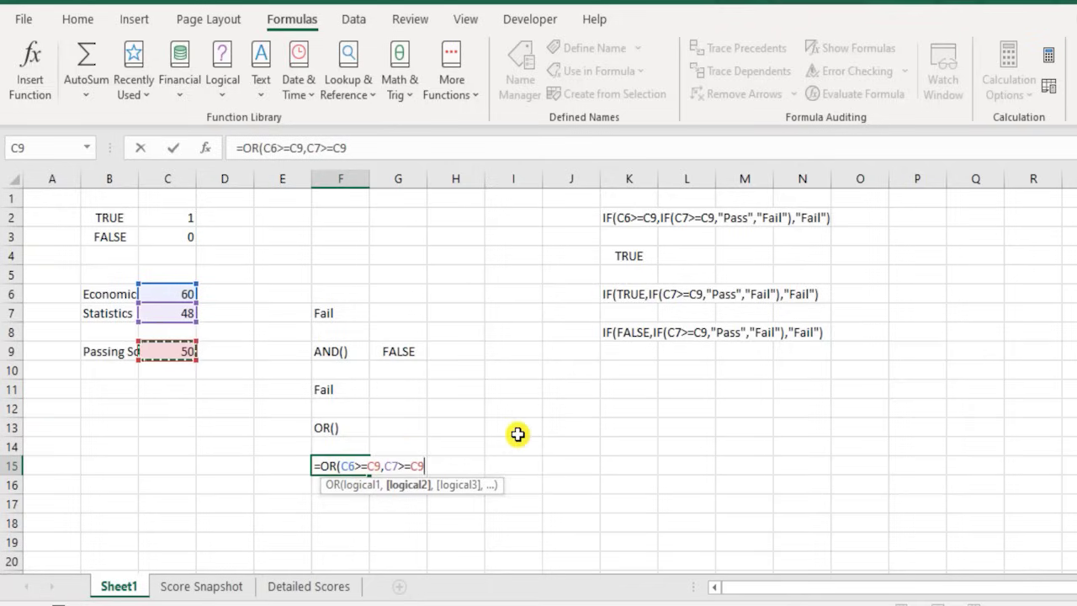
{"action": "type", "text": ")"}
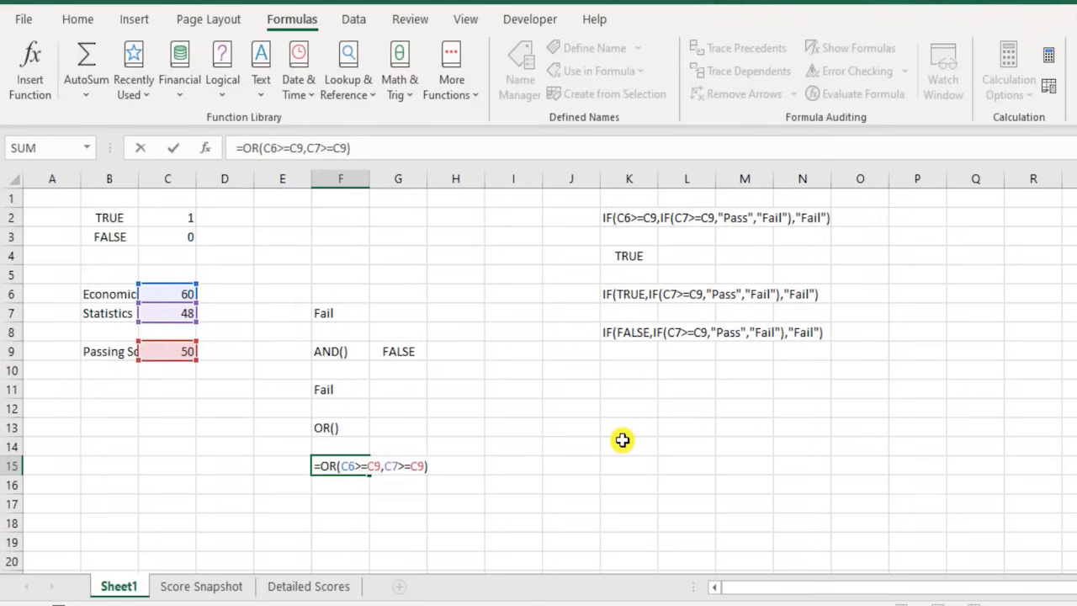
{"action": "key", "text": "Return"}
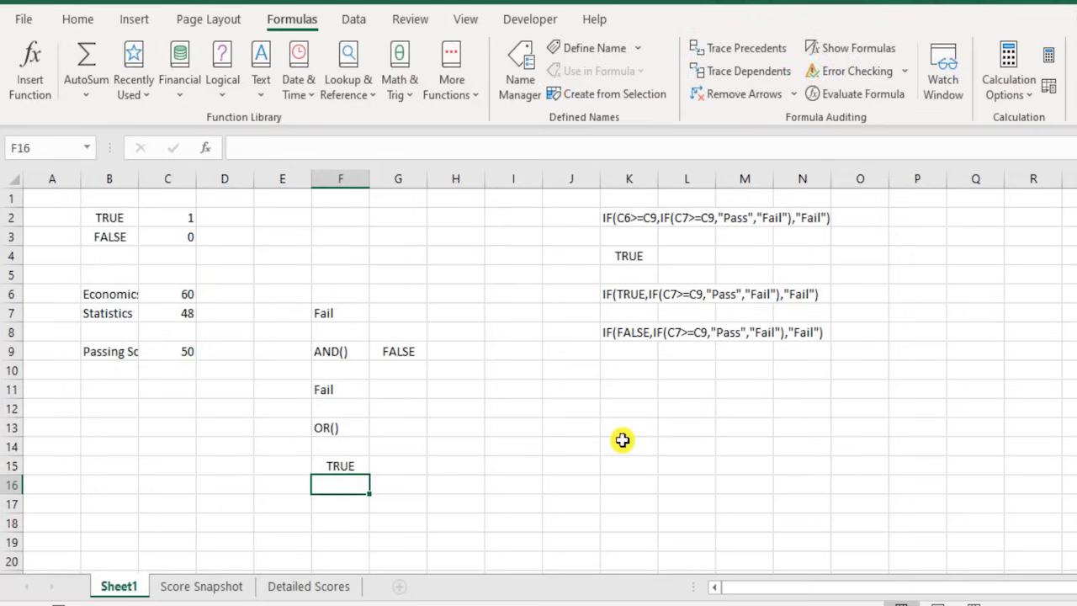
{"action": "left_click", "coordinate": [355, 467]}
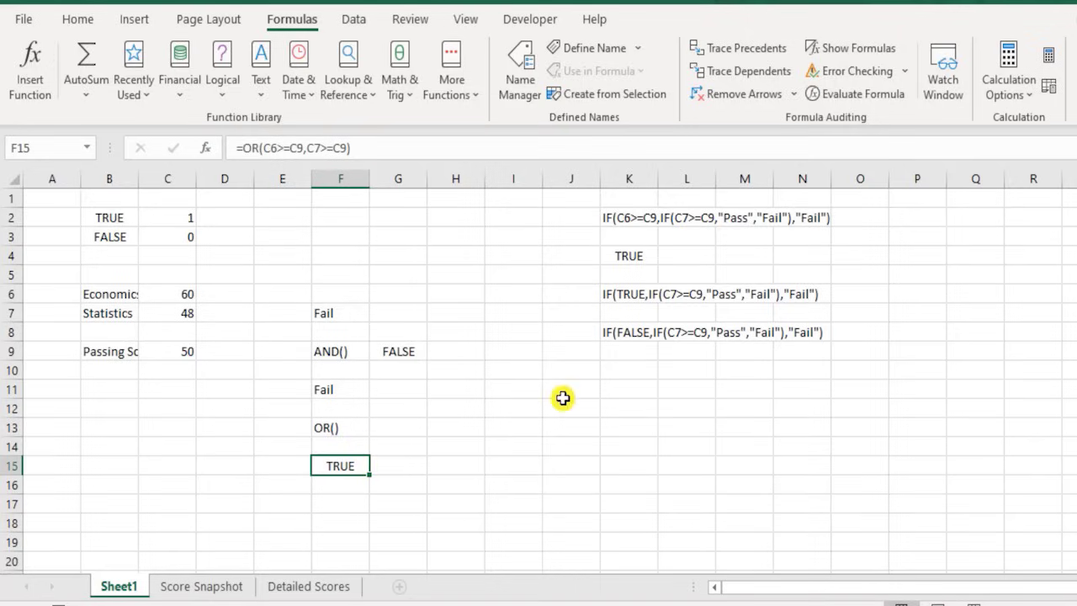
Enter the label AND() in K11 and write "returns TRUE only when ALL conditions are TURE" beside it in L11
{"action": "left_click", "coordinate": [630, 393]}
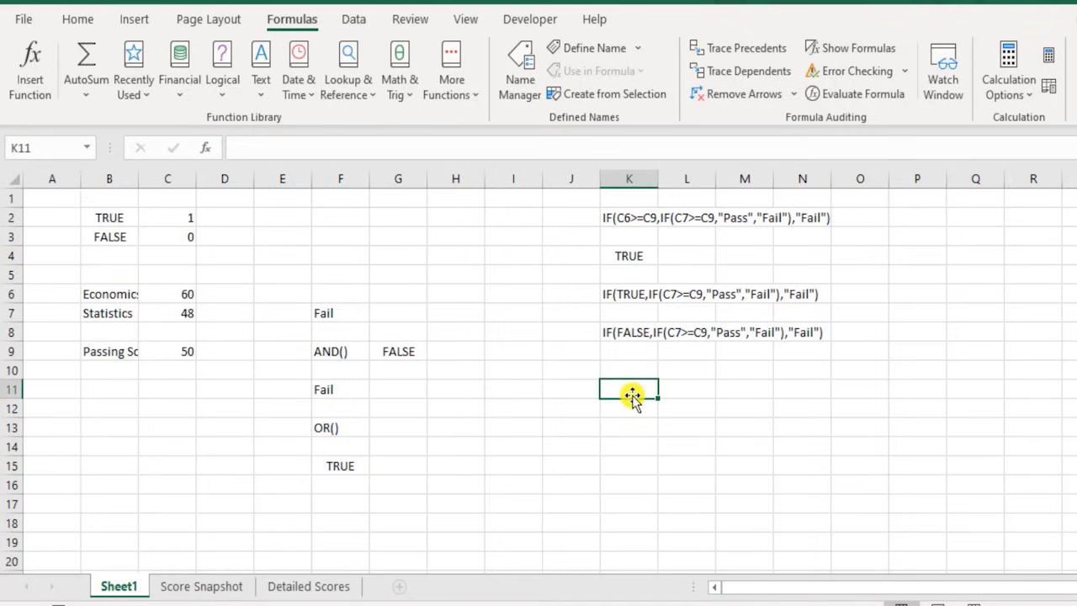
{"action": "type", "text": "AND("}
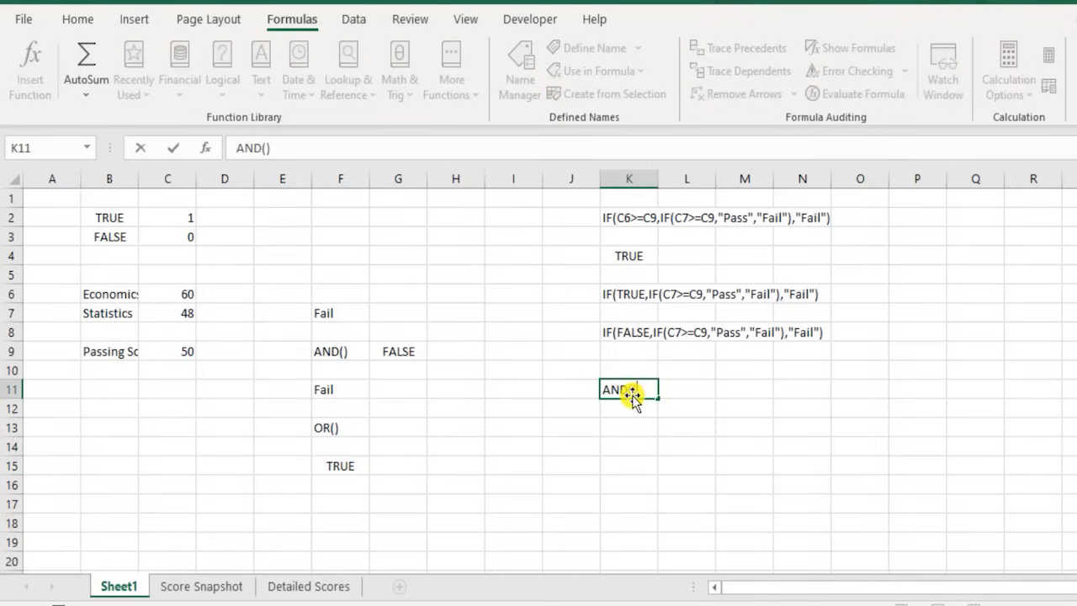
{"action": "key", "text": "Tab"}
{"action": "type", "text": "returns "}
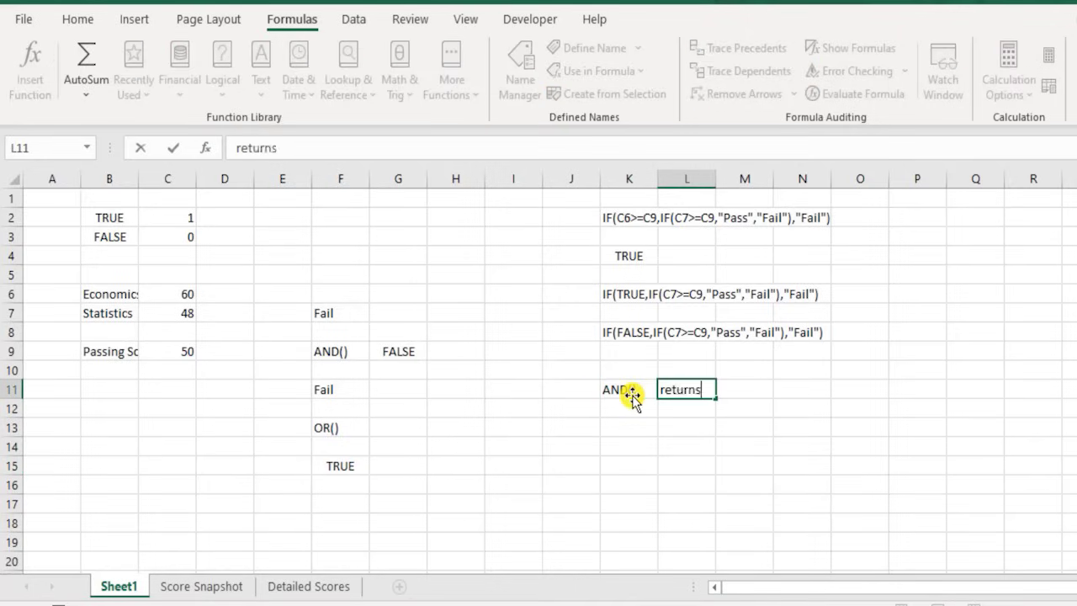
{"action": "type", "text": "TRUE only when "}
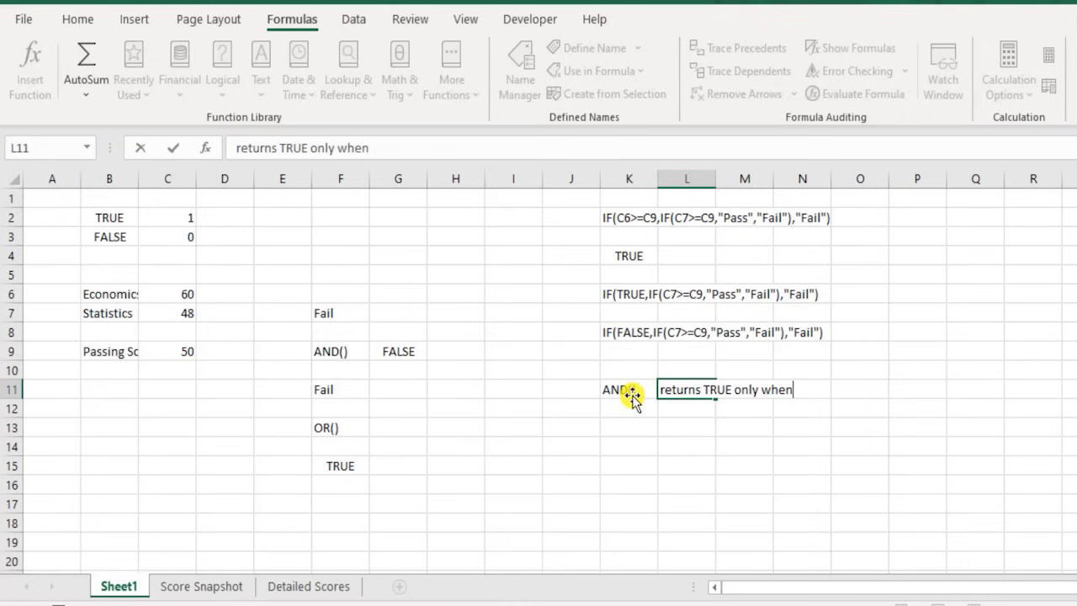
{"action": "type", "text": "ALL conditions are TURE"}
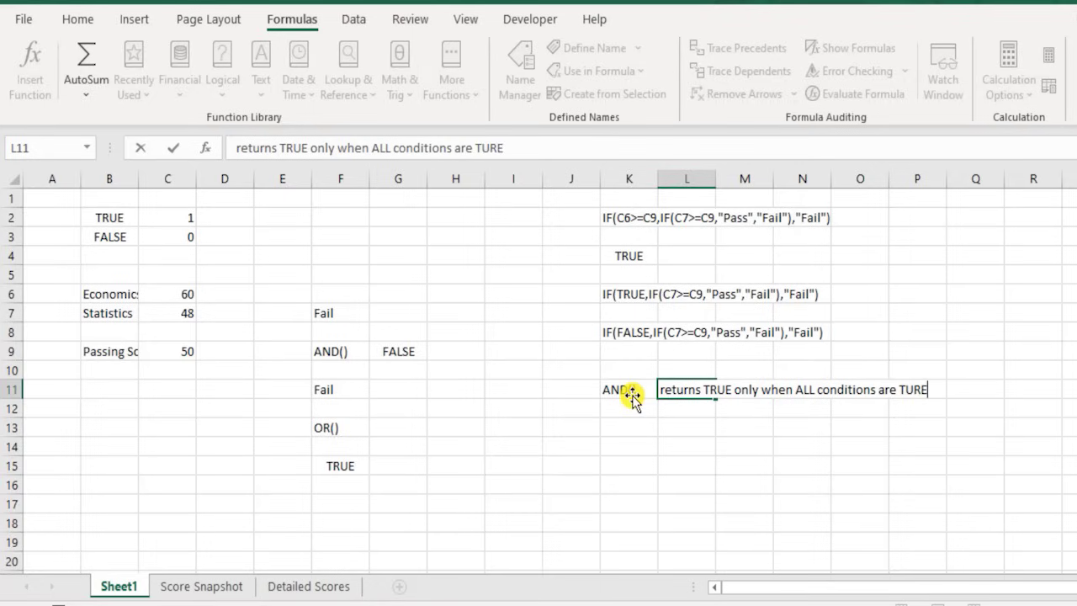
Correct the misspelled last word of the note in L11 to TRUE
{"action": "left_click", "coordinate": [631, 401]}
{"action": "key", "text": "Up"}
{"action": "key", "text": "Right"}
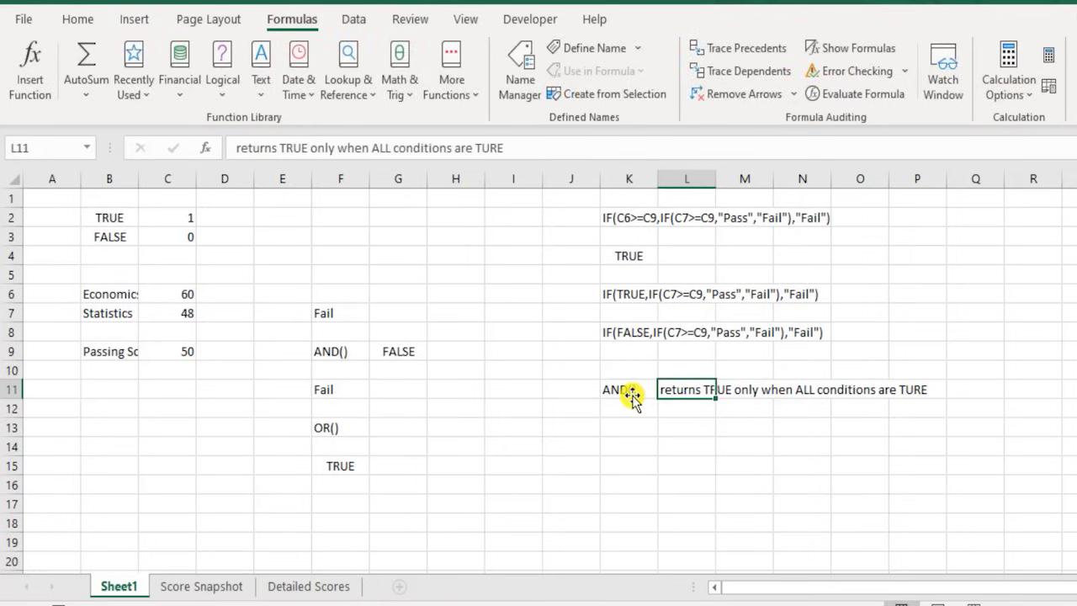
{"action": "key", "text": "F2"}
{"action": "key", "text": "BackSpace"}
{"action": "key", "text": "BackSpace"}
{"action": "key", "text": "BackSpace"}
{"action": "type", "text": "RUE"}
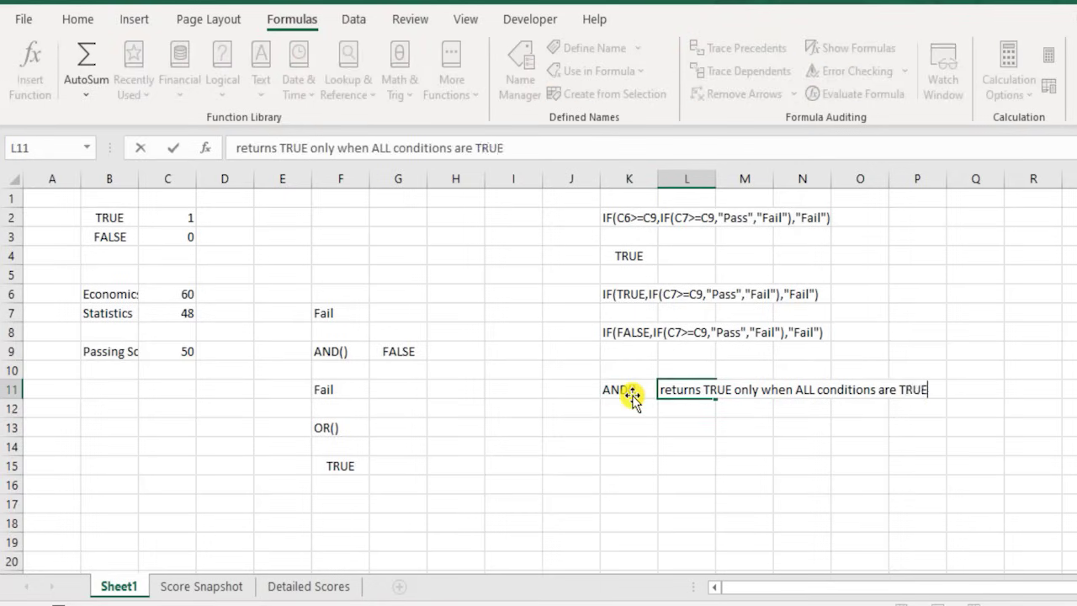
{"action": "key", "text": "Return"}
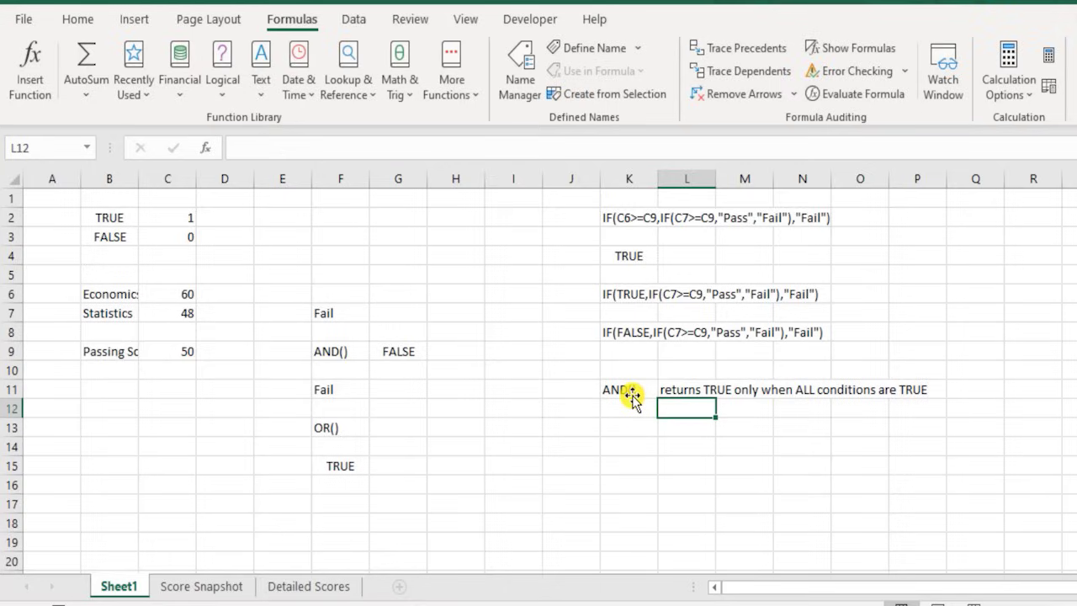
Enter the note "returns FALSE if there is atleast 1 FALSE condition" in L12
{"action": "type", "text": "returns FA"}
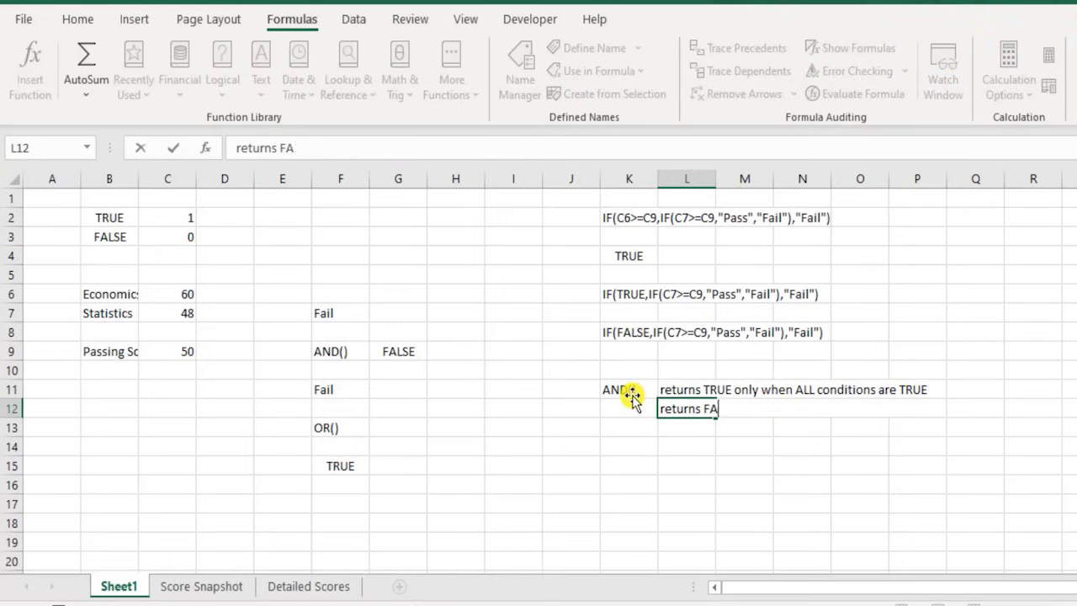
{"action": "type", "text": "LSE if there is"}
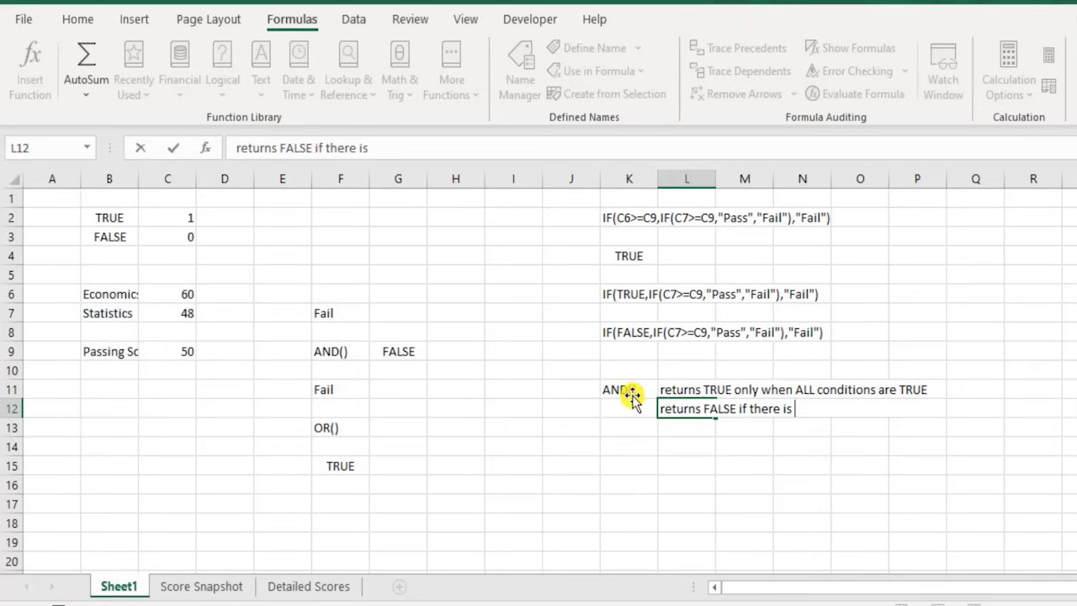
{"action": "type", "text": " atleast 1"}
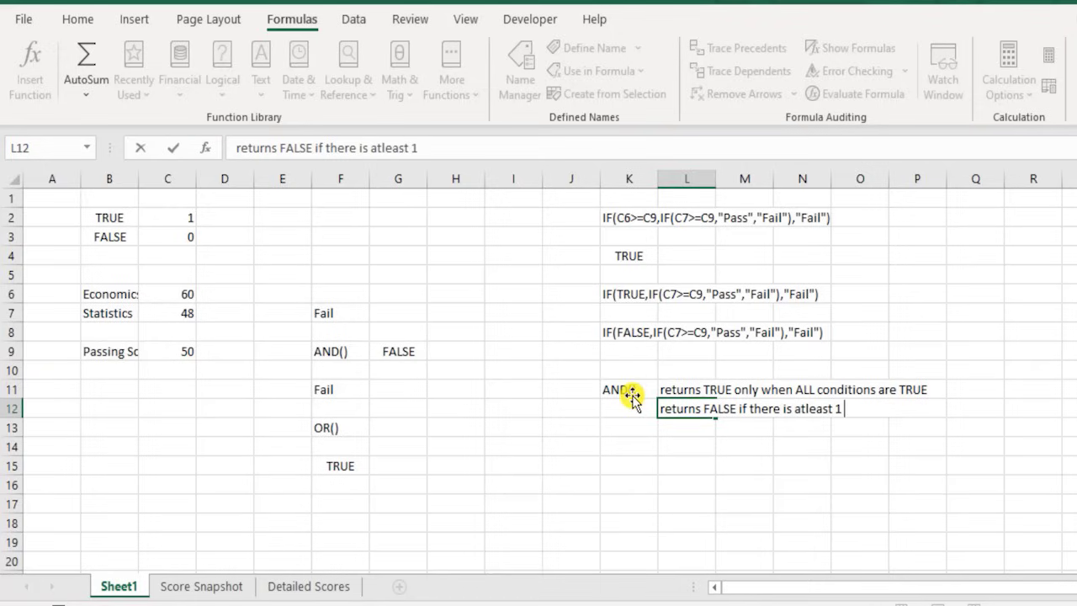
{"action": "type", "text": " FALSE condition"}
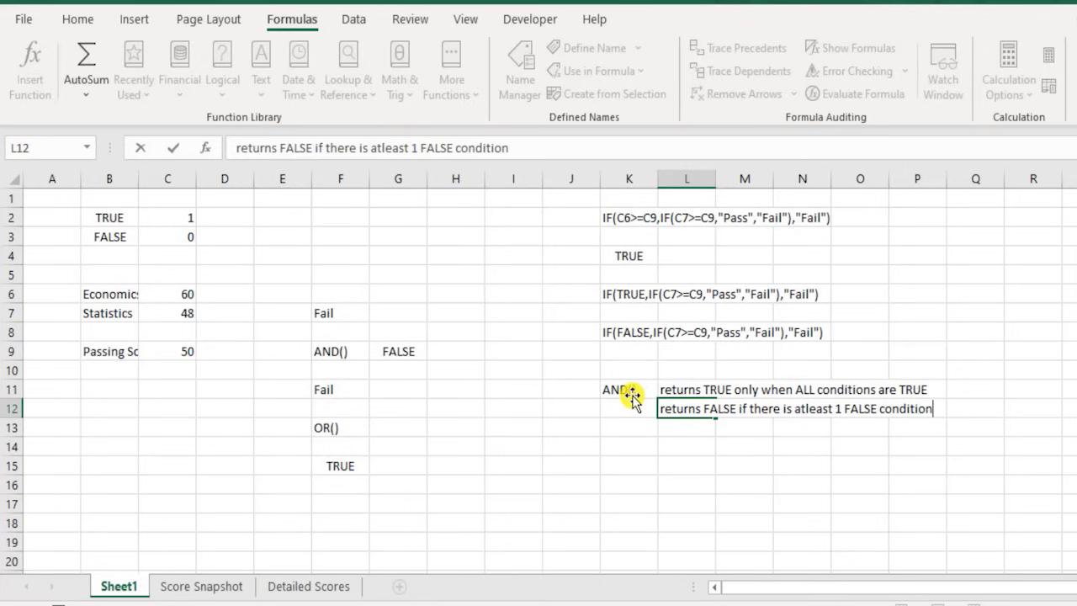
{"action": "key", "text": "Return"}
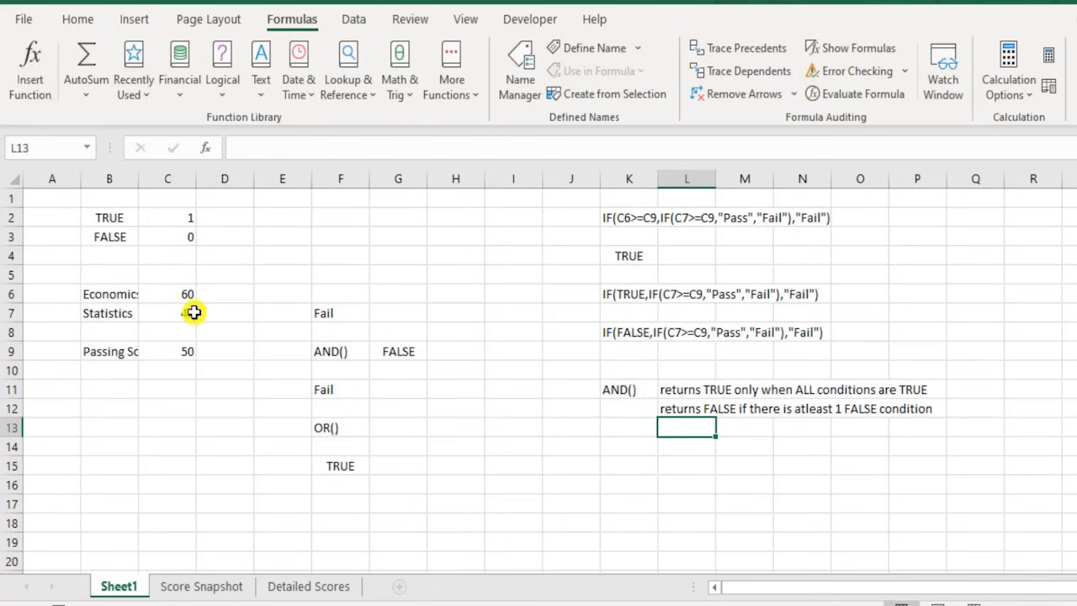
Compare the AND() notes in L11 and L12 with the two conditions inside F11's IF formula
{"action": "left_click", "coordinate": [691, 391]}
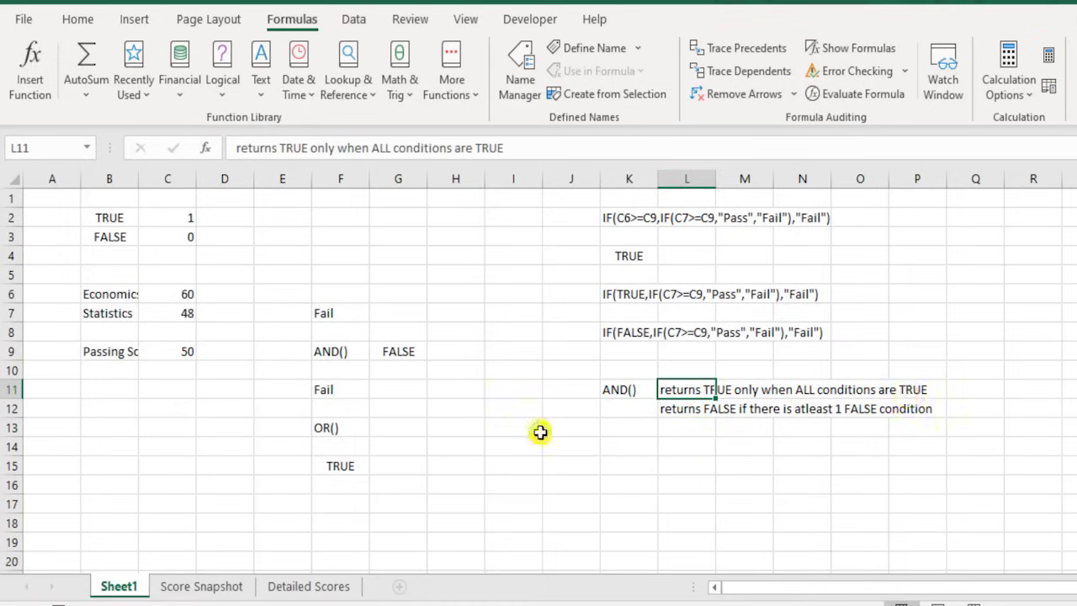
{"action": "left_click", "coordinate": [350, 398]}
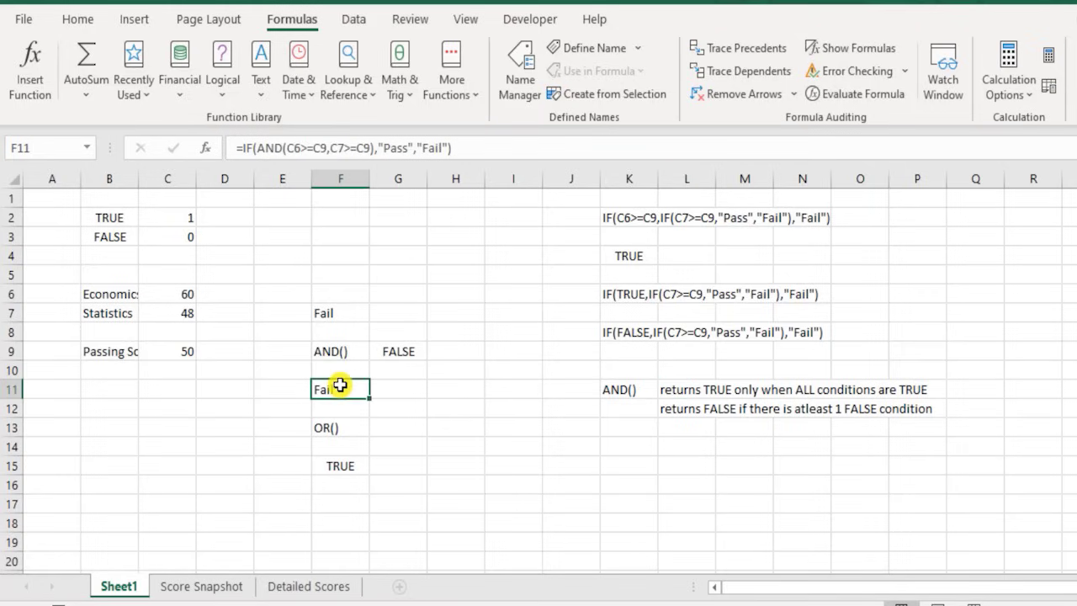
{"action": "double_click", "coordinate": [348, 391]}
{"action": "left_click_drag", "start_coordinate": [364, 392], "coordinate": [435, 386]}
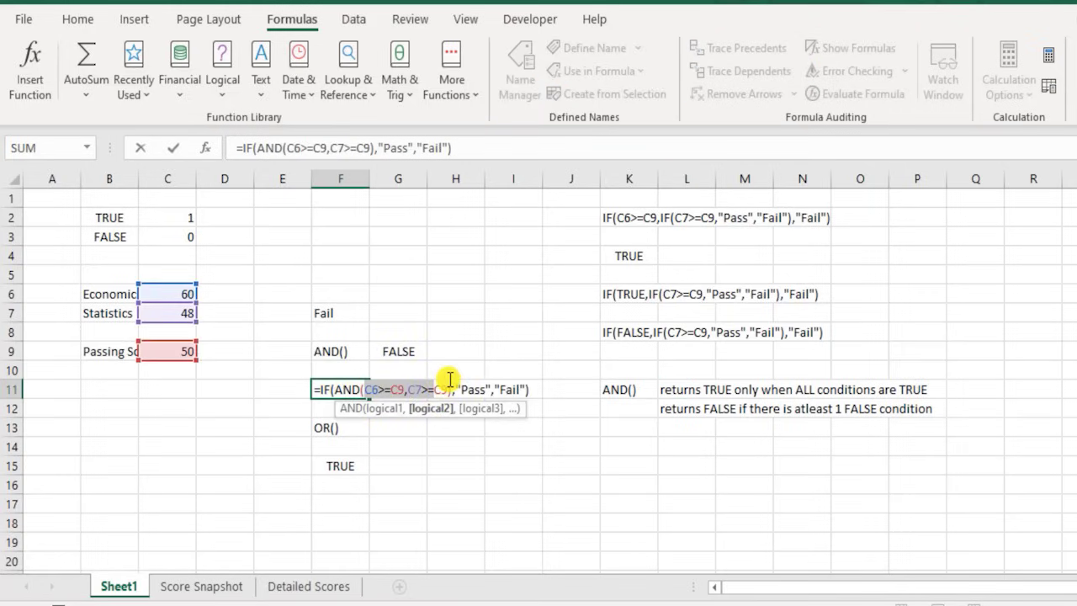
{"action": "key", "text": "Escape"}
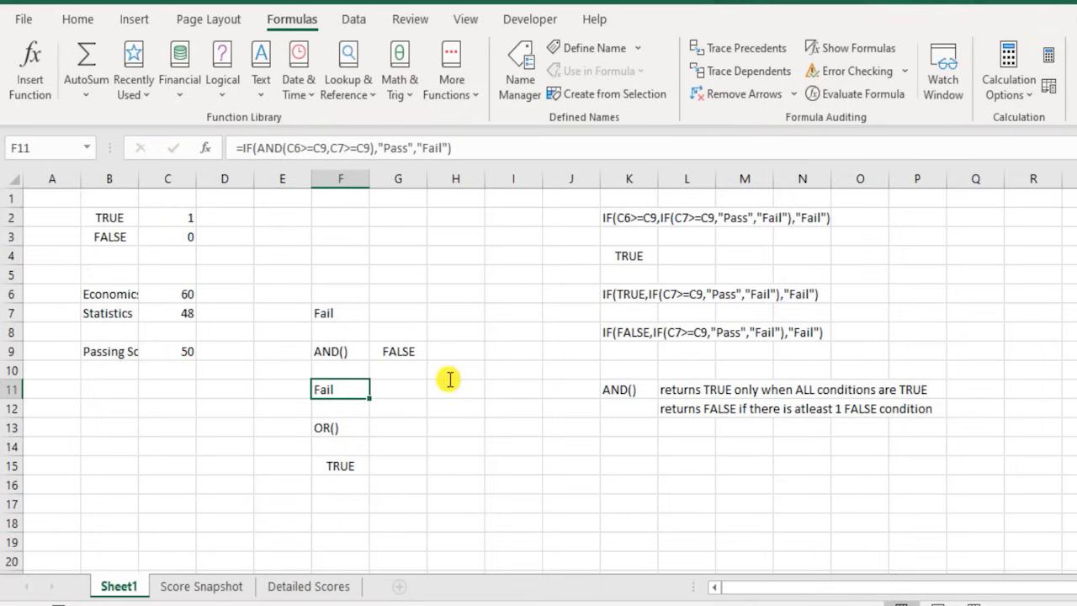
{"action": "left_click", "coordinate": [695, 413]}
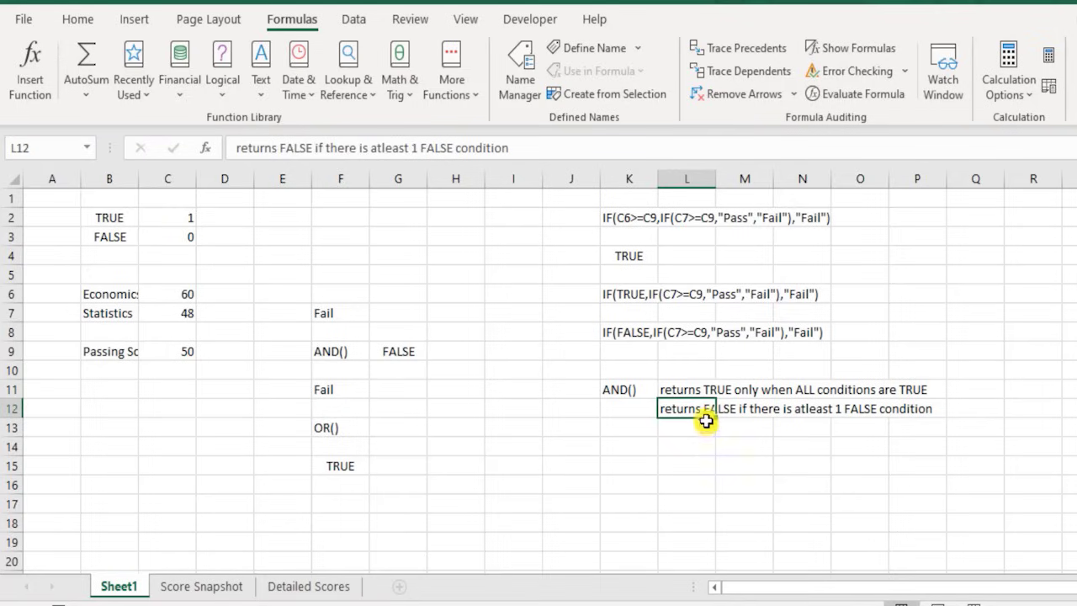
{"action": "left_click", "coordinate": [621, 392]}
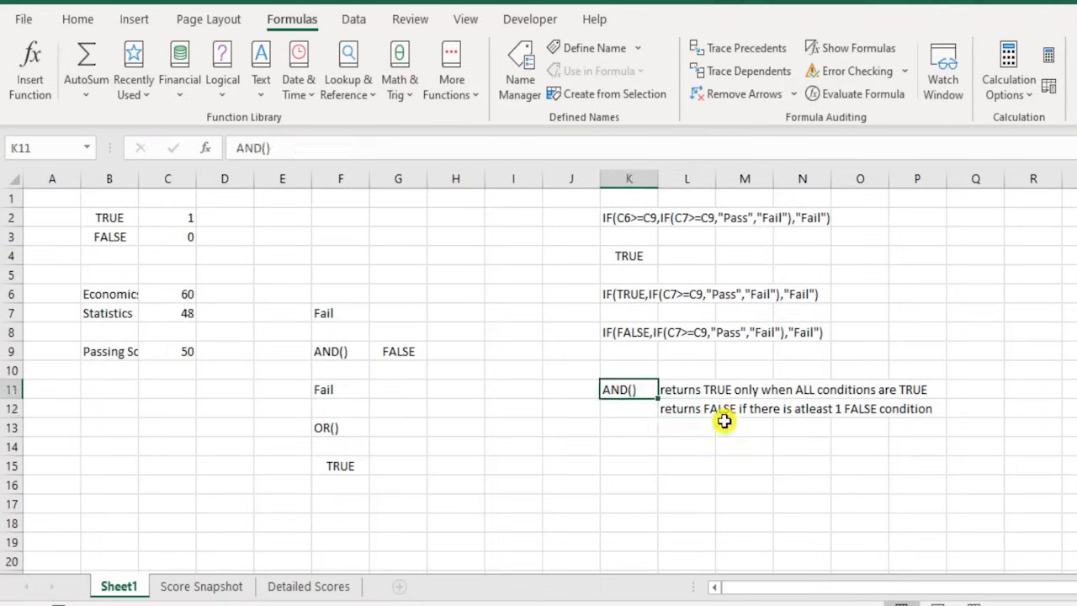
{"action": "left_click", "coordinate": [702, 409]}
Enter the label OR() in K14 and write "returns TRUE when there is atleast 1 TRUE condition" beside it in L14
{"action": "left_click", "coordinate": [652, 449]}
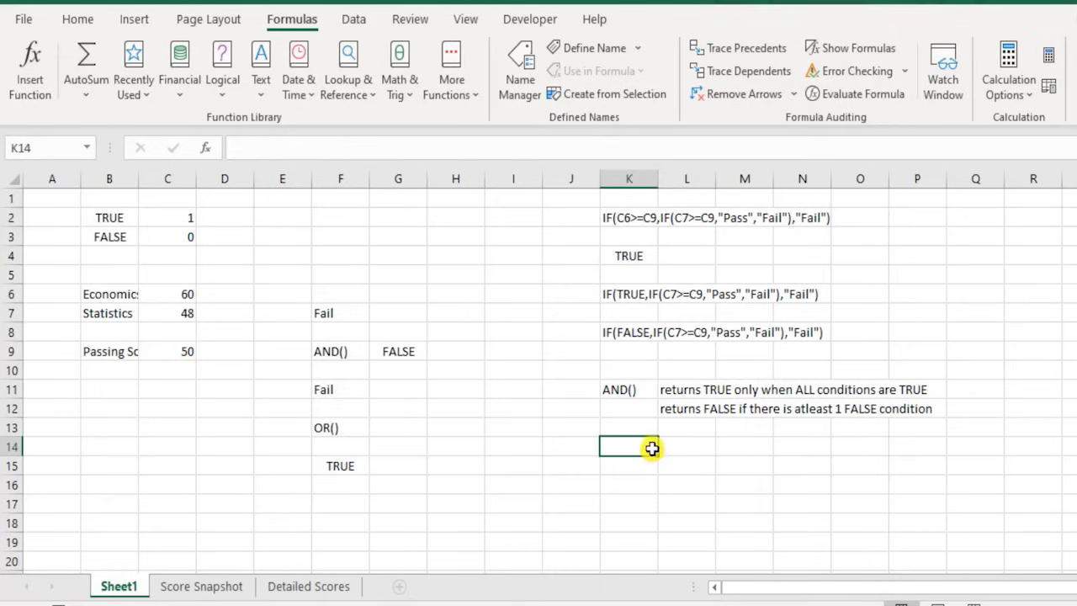
{"action": "type", "text": "OR()"}
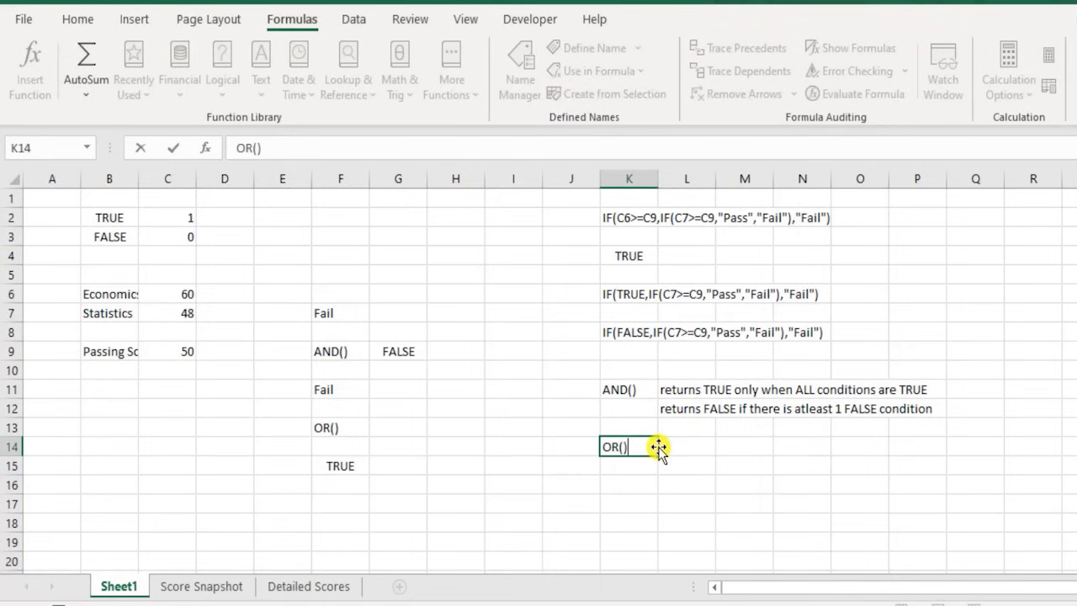
{"action": "key", "text": "Tab"}
{"action": "type", "text": "returns "}
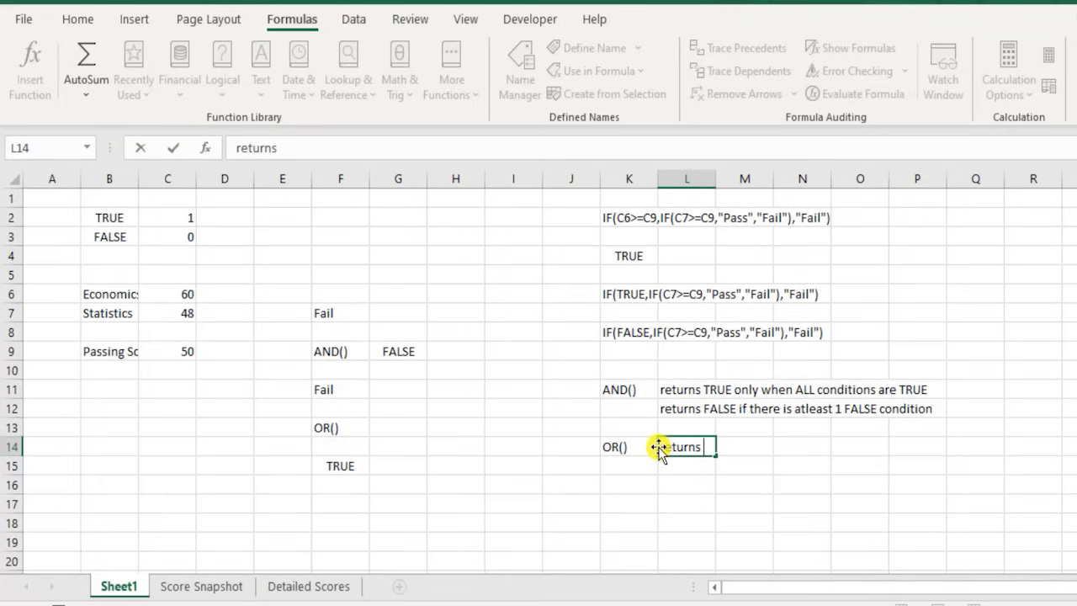
{"action": "type", "text": "TRUE when "}
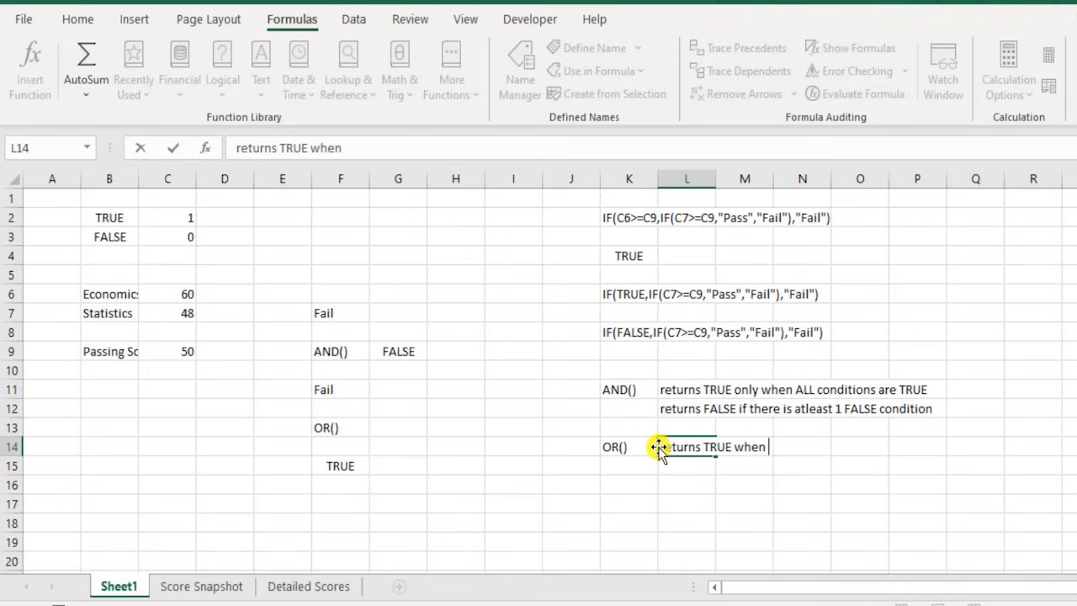
{"action": "type", "text": "there is at;east"}
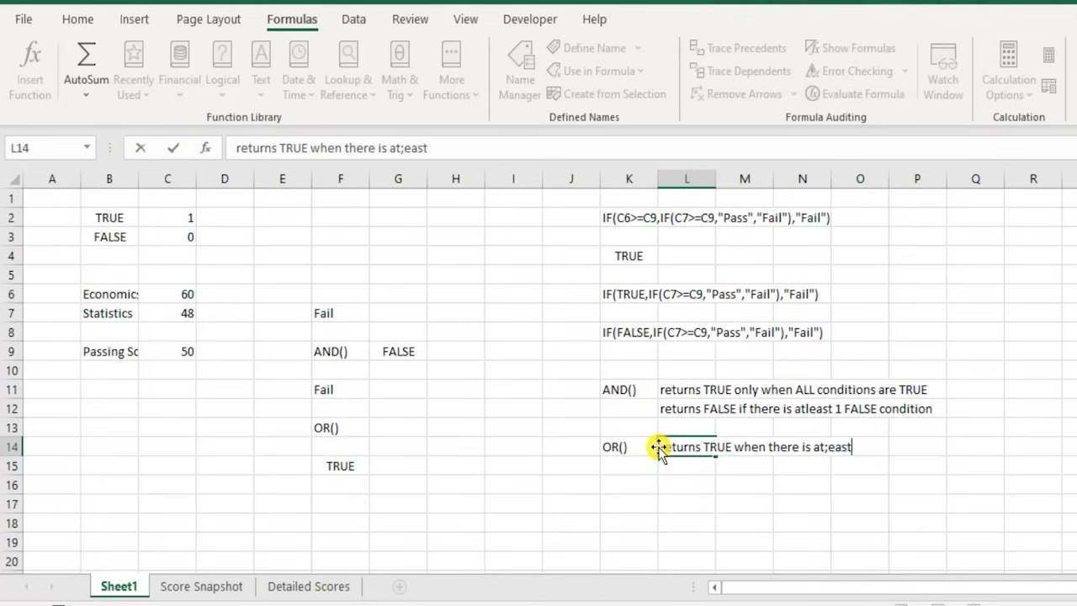
{"action": "key", "text": "BackSpace"}
{"action": "key", "text": "BackSpace"}
{"action": "key", "text": "BackSpace"}
{"action": "key", "text": "BackSpace"}
{"action": "key", "text": "BackSpace"}
{"action": "type", "text": "least 1 TRUE condition"}
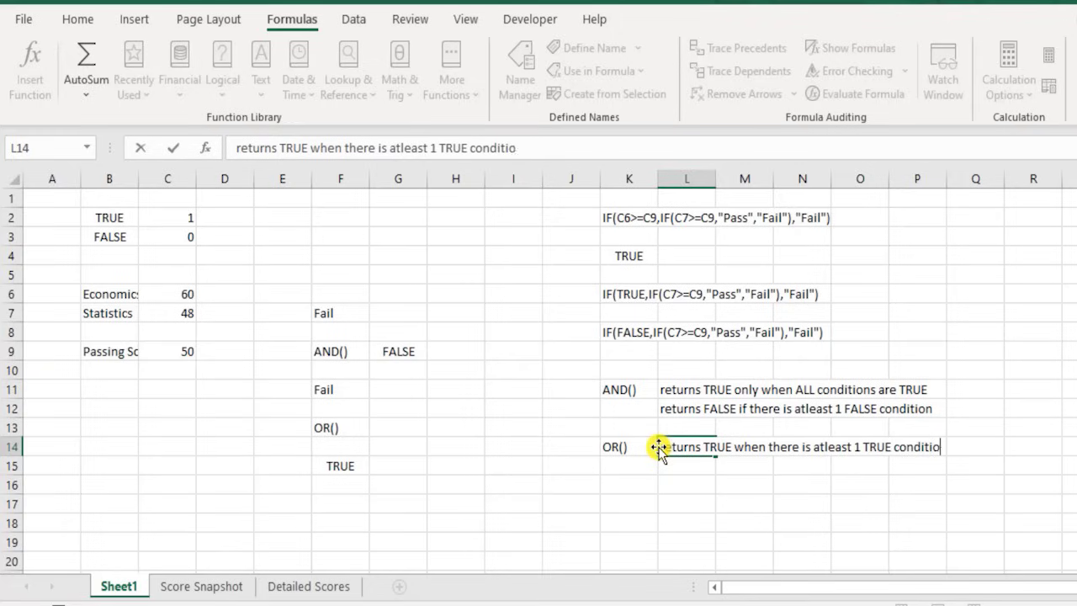
{"action": "key", "text": "ctrl+Return"}
{"action": "key", "text": "Return"}
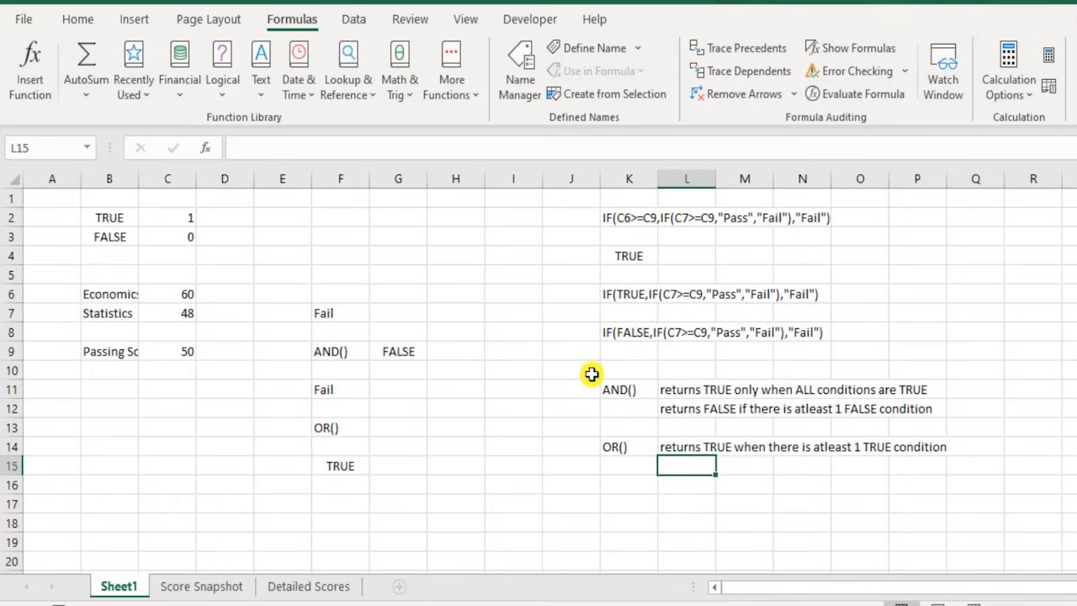
Enter the note "returns FALSE only when ALL conditions are FALSE" in L15
{"action": "type", "text": "returns FAL"}
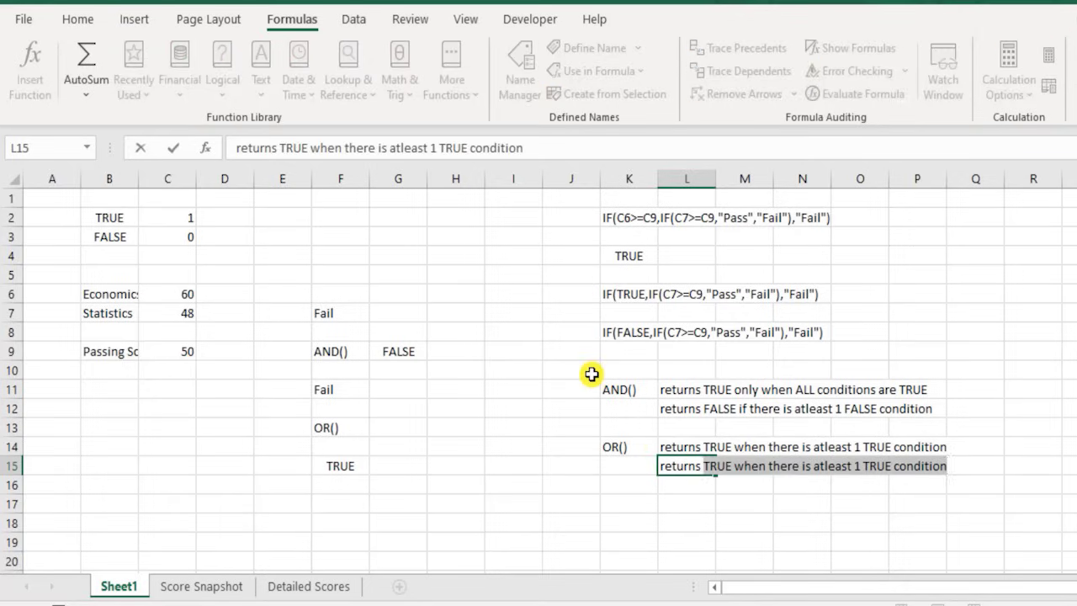
{"action": "type", "text": "SE onl"}
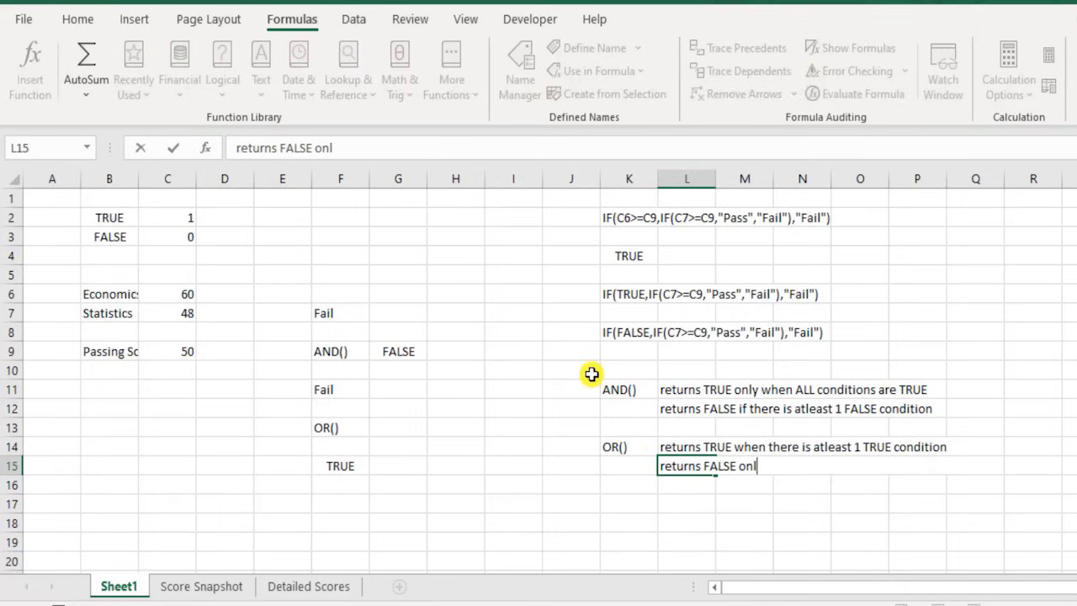
{"action": "type", "text": "y when AL"}
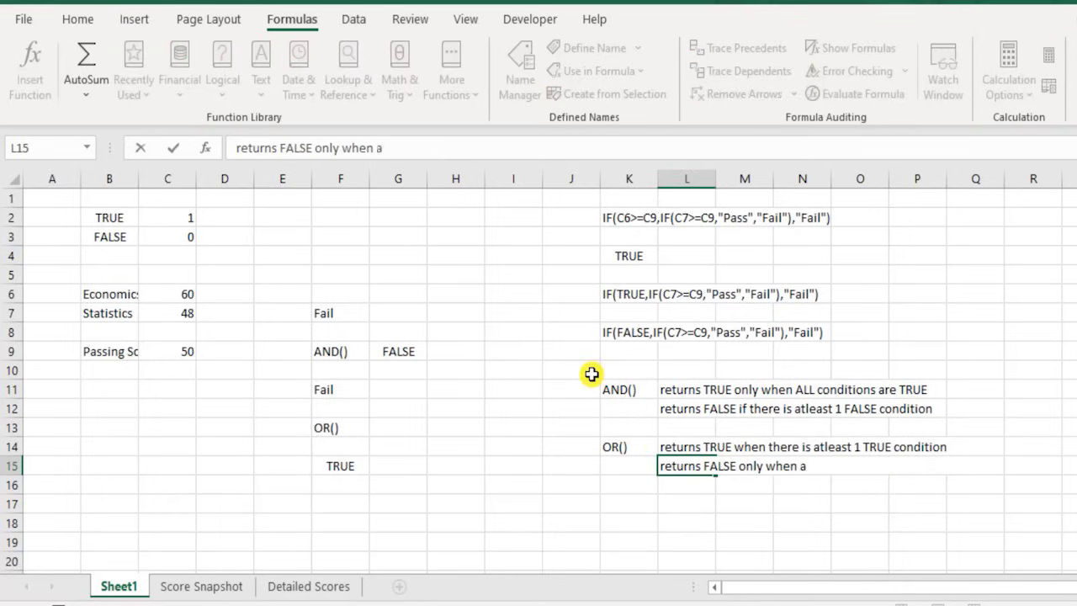
{"action": "type", "text": "L condi"}
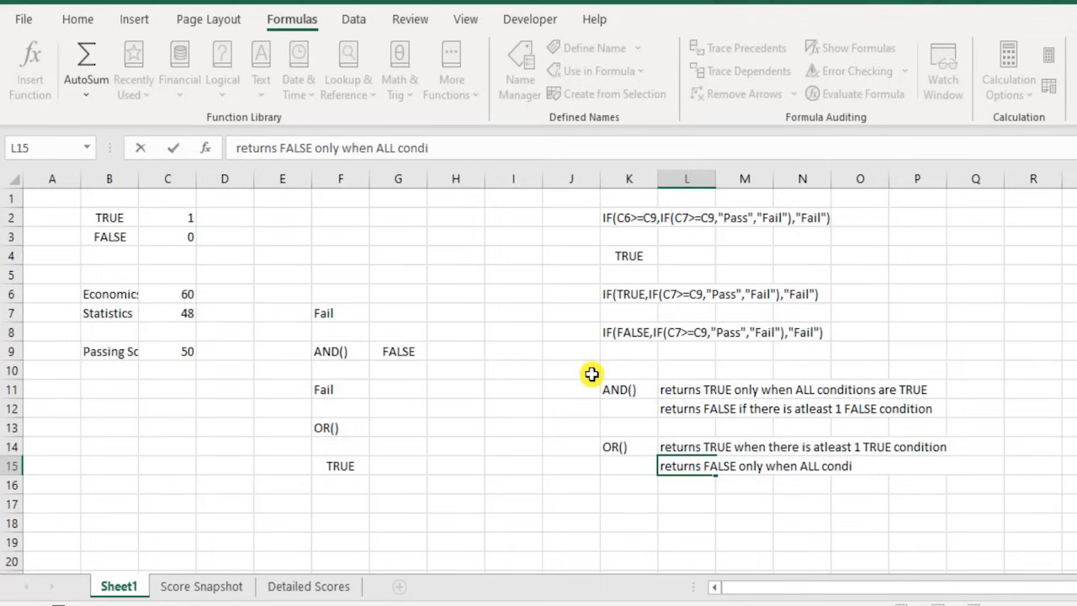
{"action": "type", "text": "tions ar"}
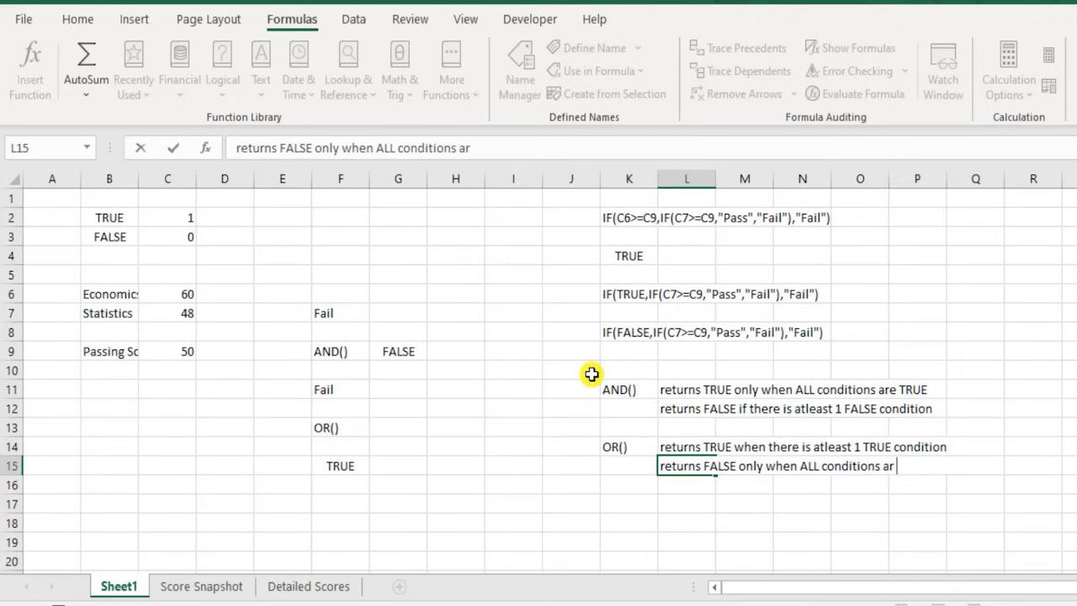
{"action": "type", "text": "e FALSE"}
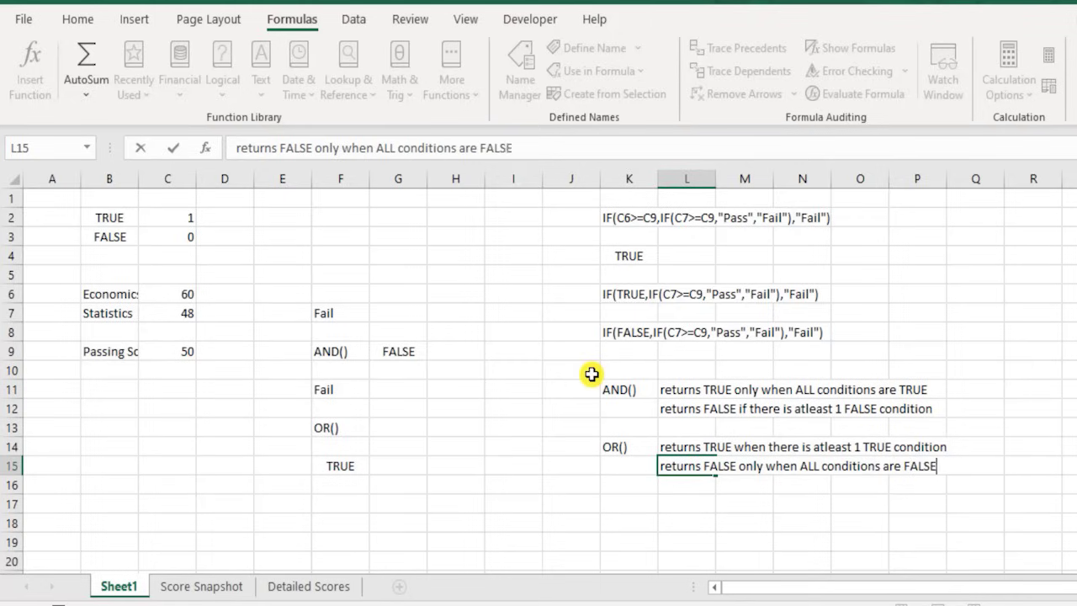
{"action": "key", "text": "Up"}
{"action": "key", "text": "Down"}
{"action": "key", "text": "Down"}
{"action": "key", "text": "Up"}
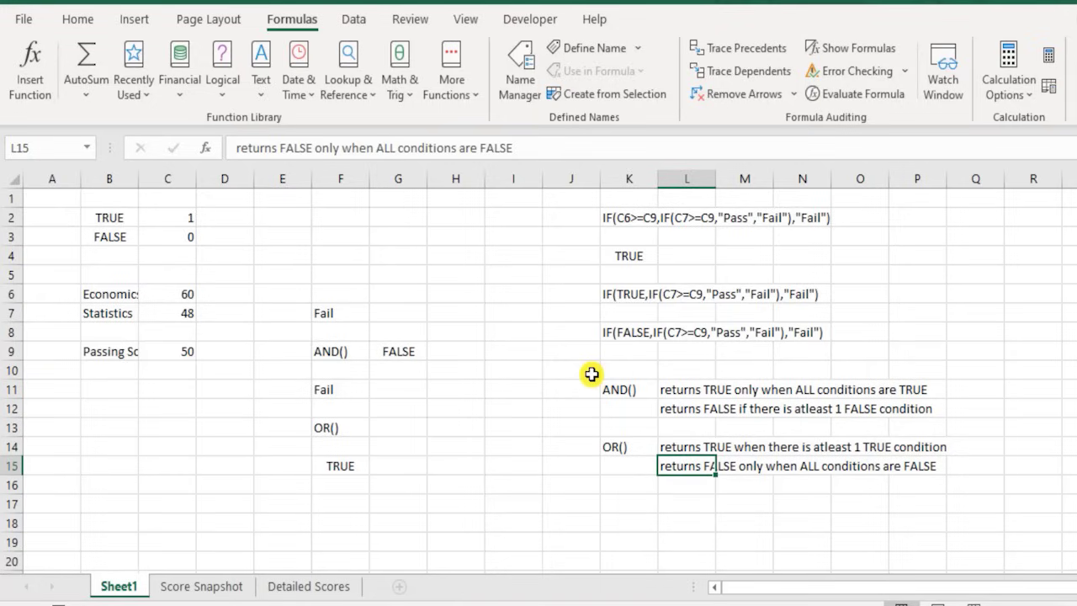
Compare the OR() notes in L14 and L15 with the AND() notes in L11 and L12
{"action": "key", "text": "Up"}
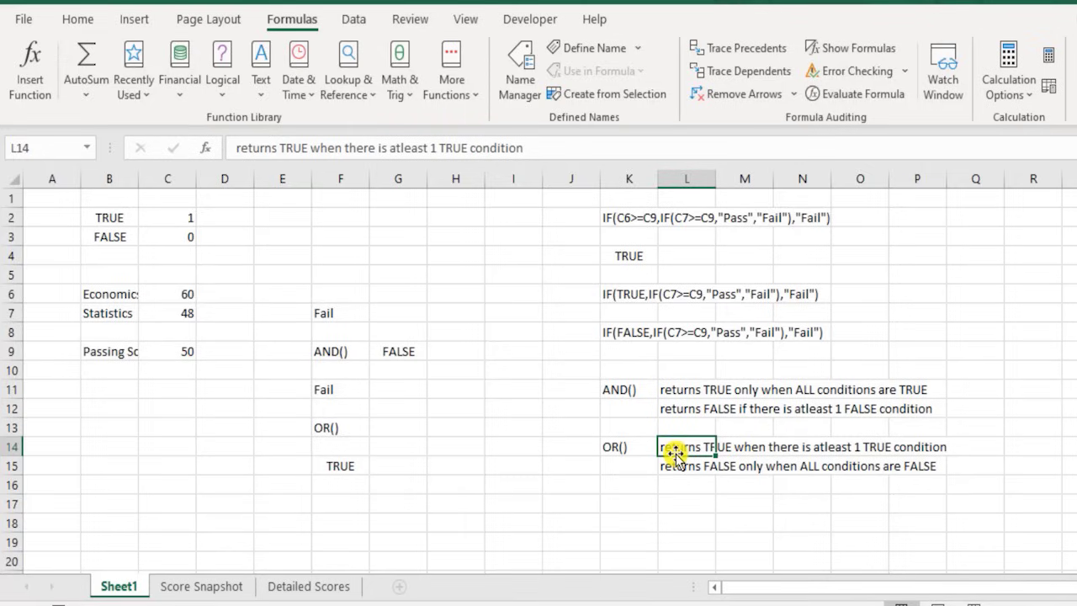
{"action": "left_click", "coordinate": [632, 446]}
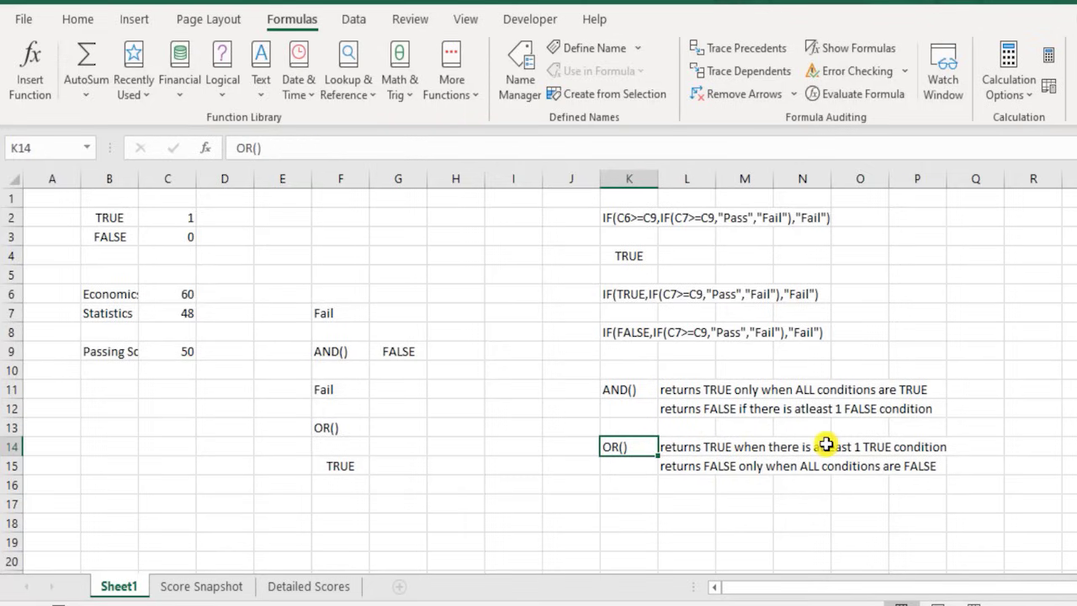
{"action": "left_click", "coordinate": [682, 474]}
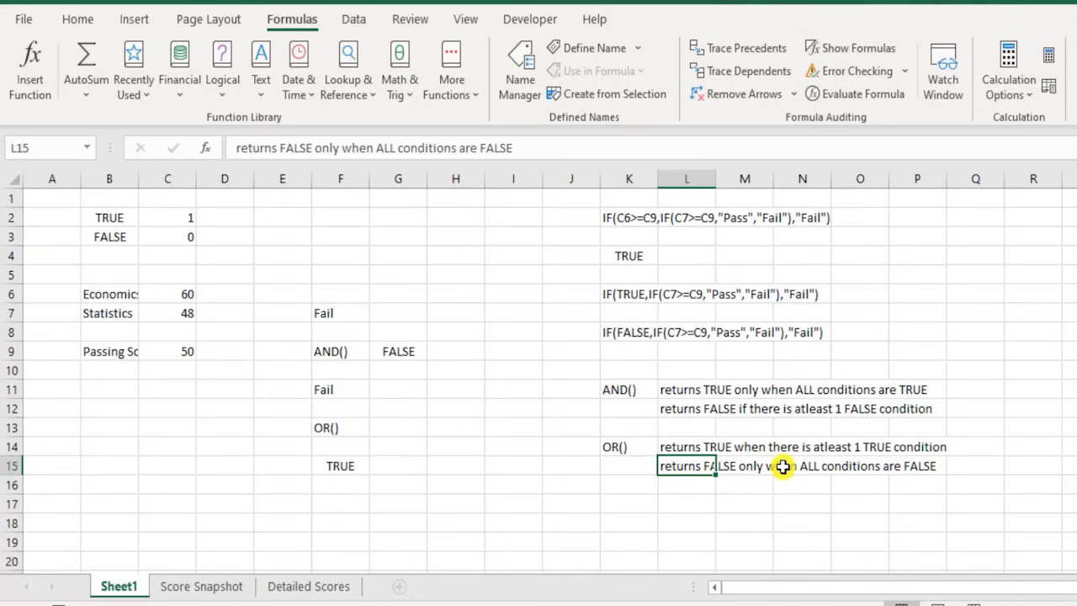
{"action": "left_click", "coordinate": [642, 393]}
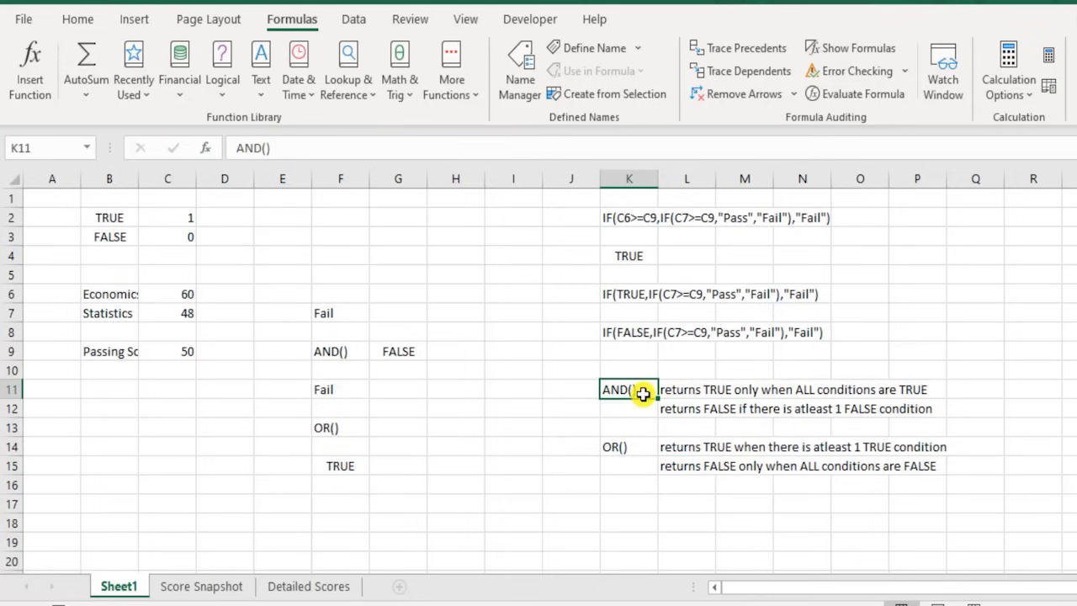
{"action": "left_click", "coordinate": [698, 390]}
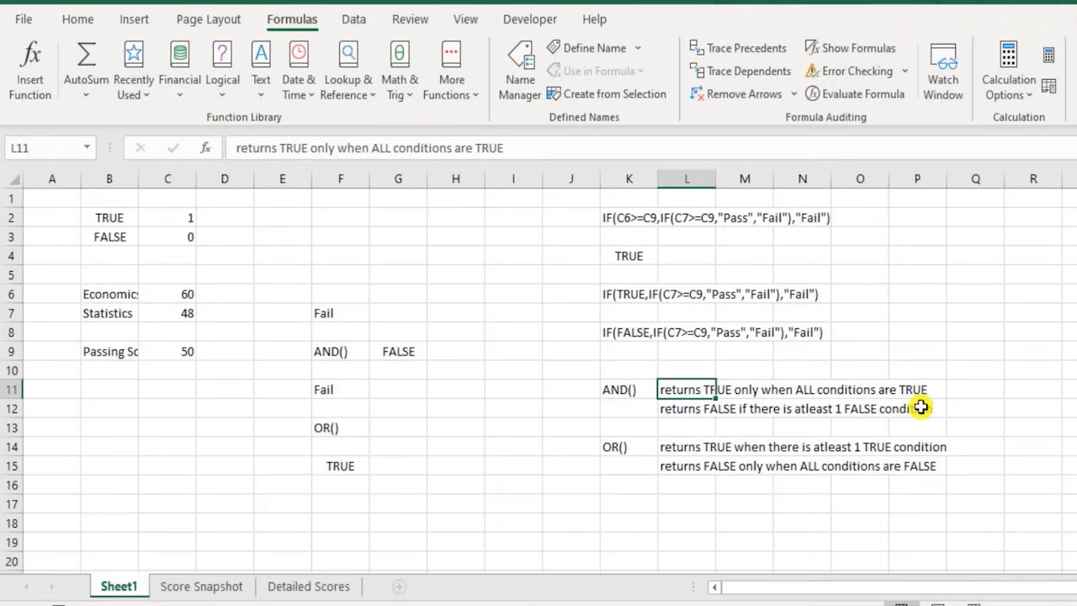
Enter the label XOR() in K17 and write "returns TRUE when not ALL the conditions are TRUE or FALSE" beside it in L17
{"action": "left_click", "coordinate": [616, 509]}
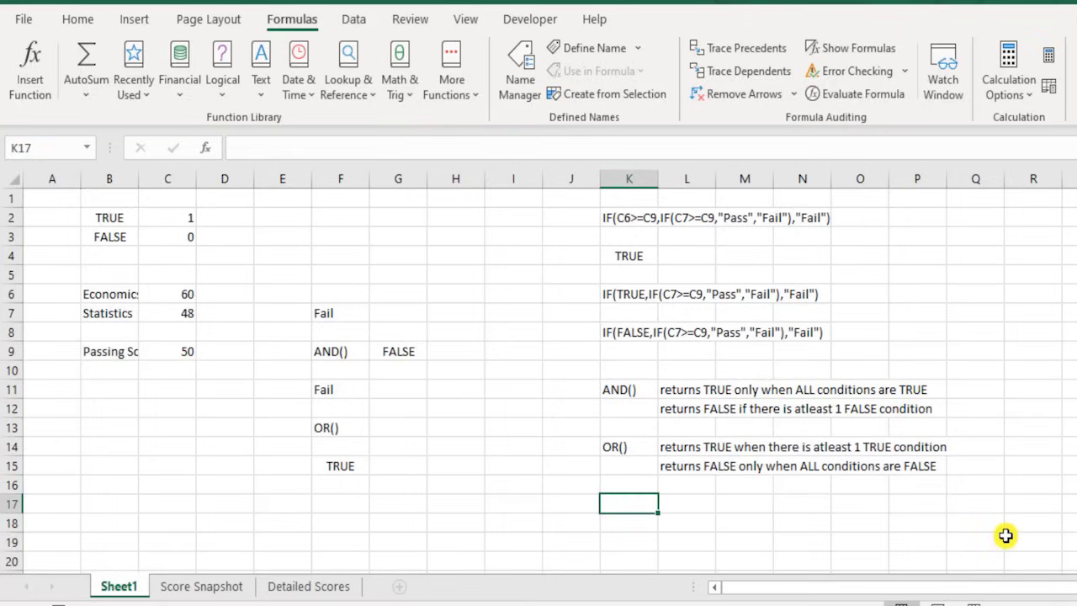
{"action": "type", "text": "XOR()"}
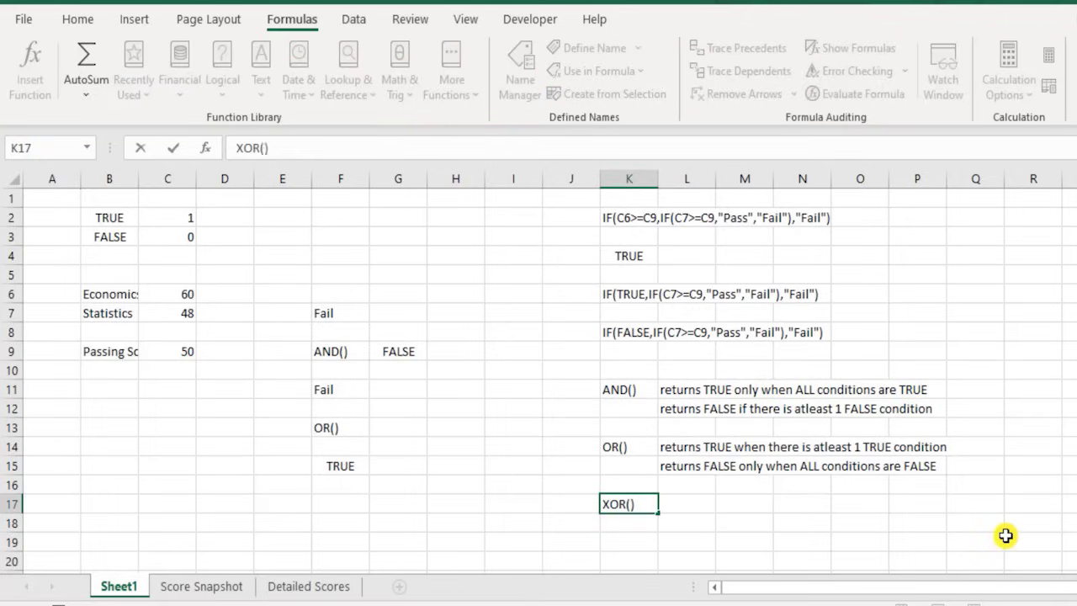
{"action": "key", "text": "Tab"}
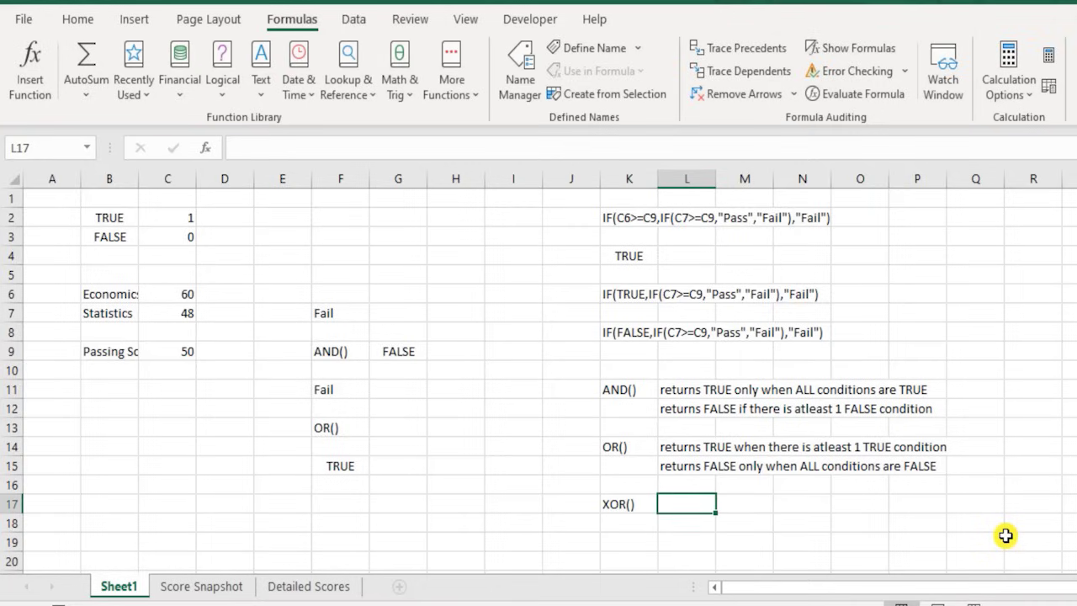
{"action": "type", "text": "retu"}
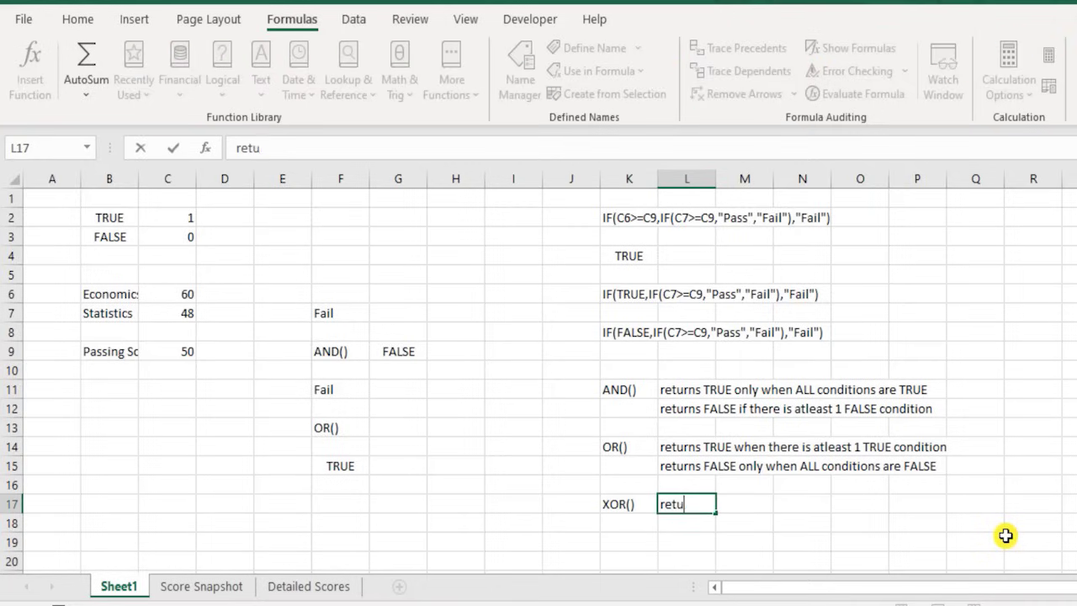
{"action": "type", "text": "rns TRUE when not"}
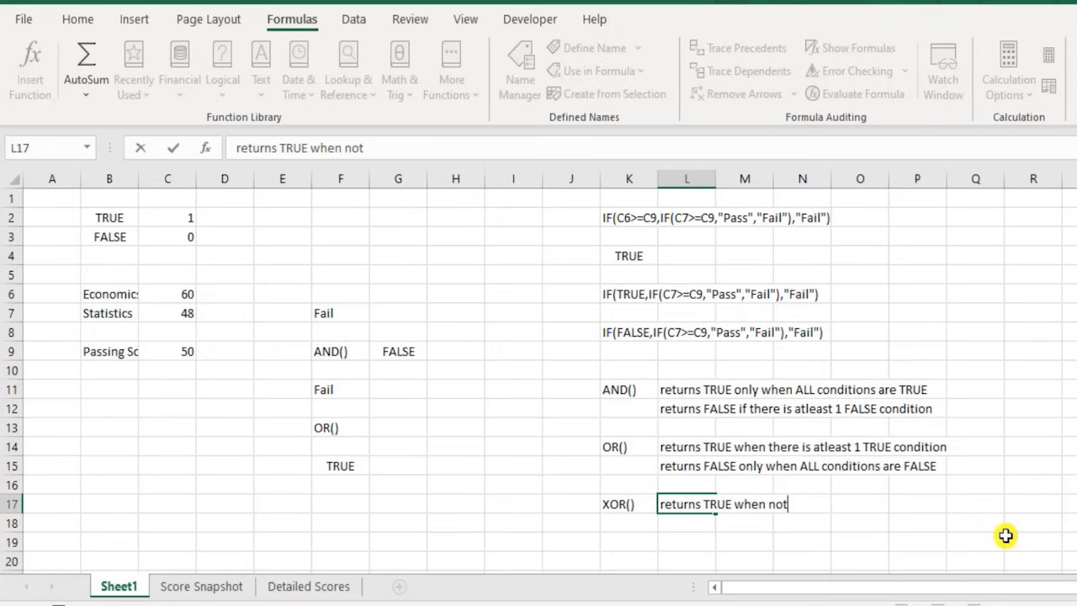
{"action": "type", "text": " ALL the "}
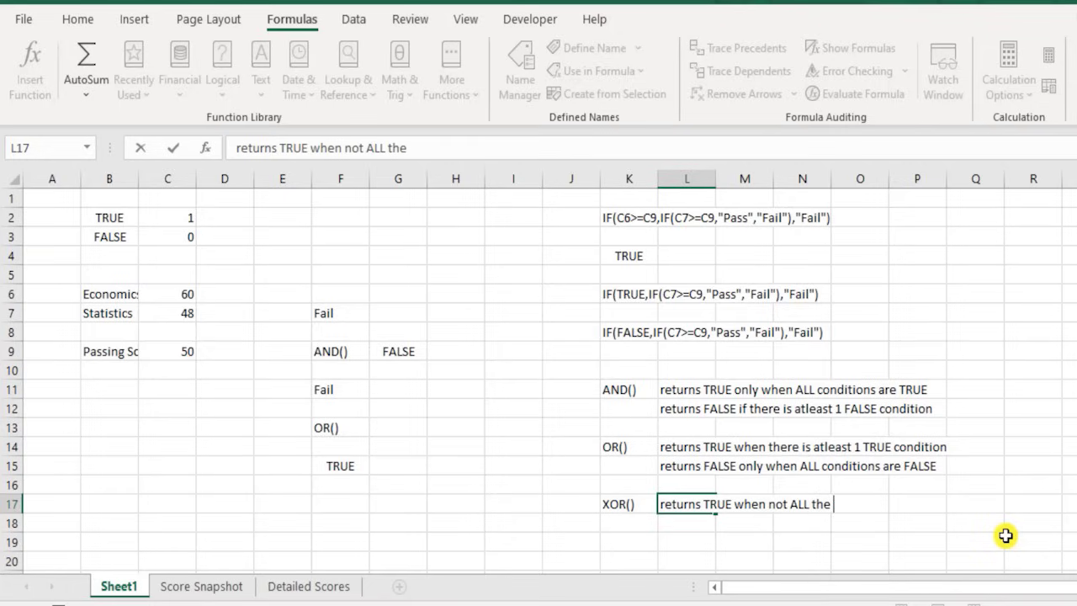
{"action": "type", "text": "conditions"}
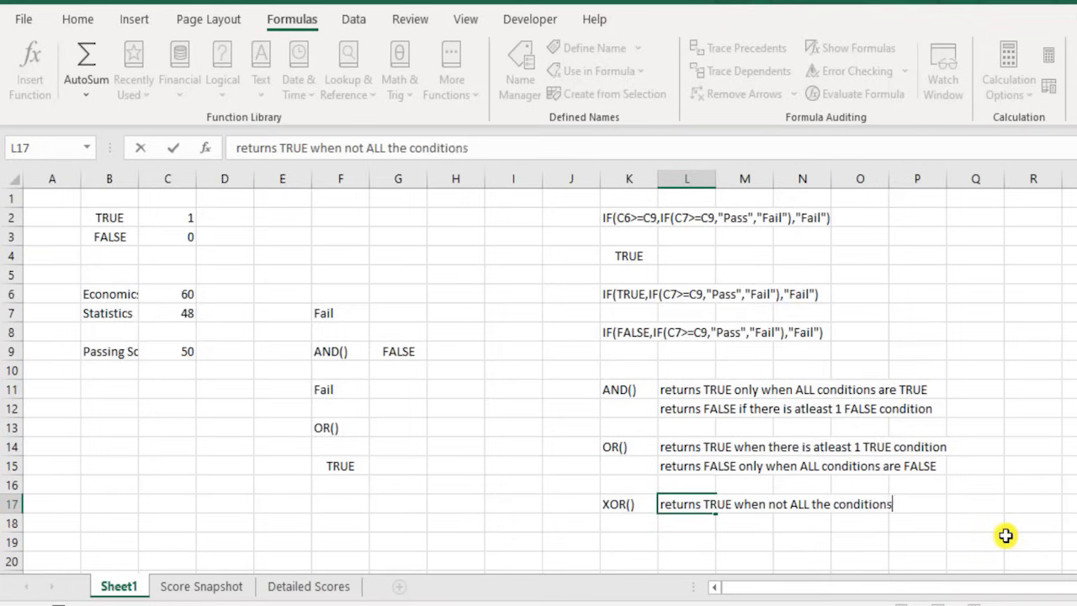
{"action": "type", "text": " are TRUE"}
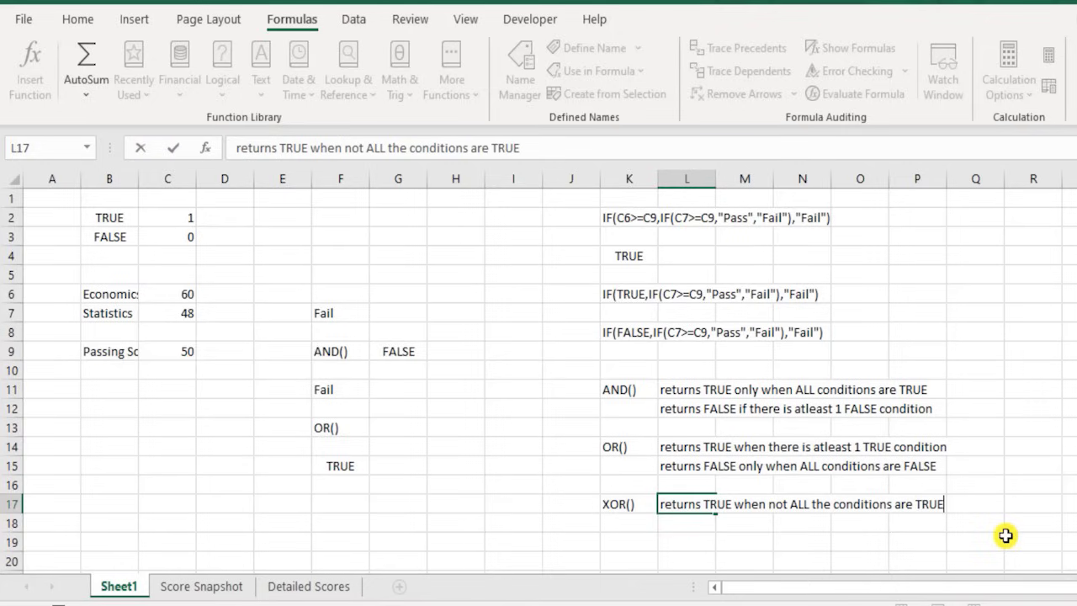
{"action": "type", "text": " or FALSE"}
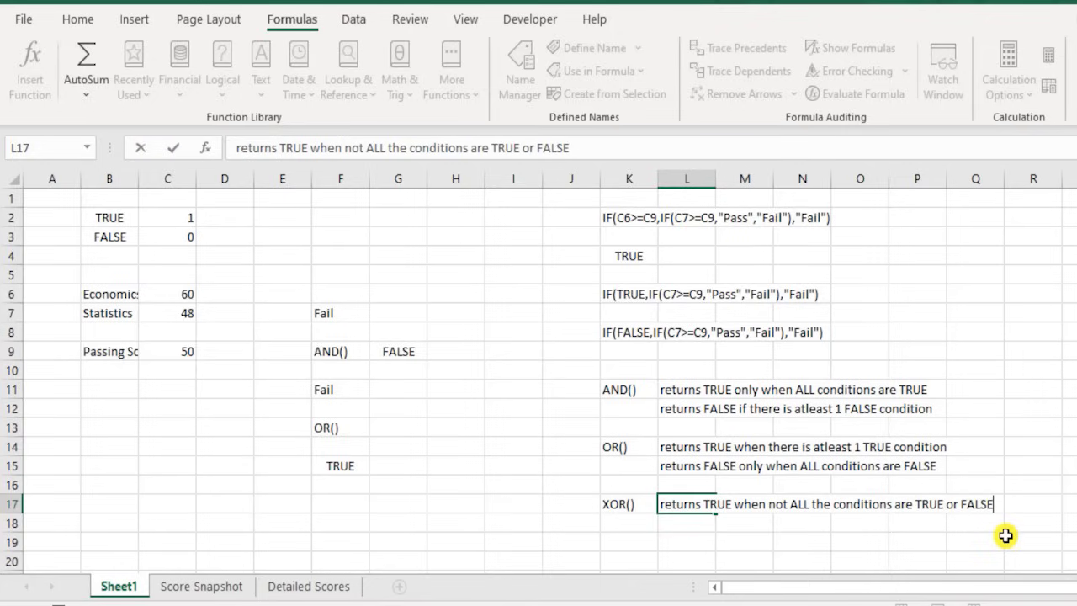
{"action": "key", "text": "Return"}
Enter the note "returns FALSE when ALL conditions are either TRUE or FALSE" in L18
{"action": "type", "text": "returns F"}
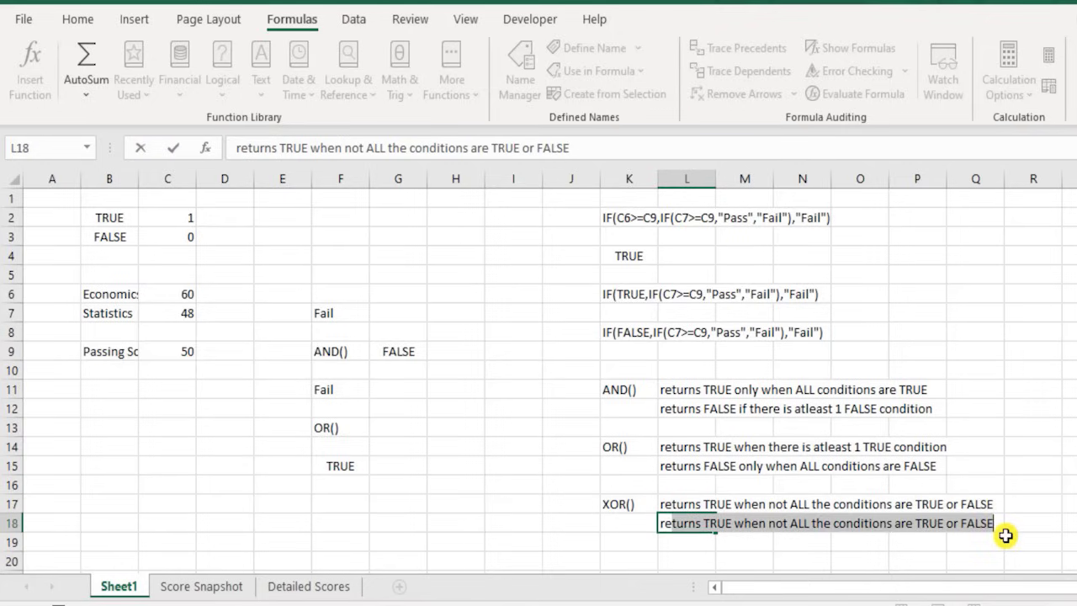
{"action": "type", "text": "ALSE when "}
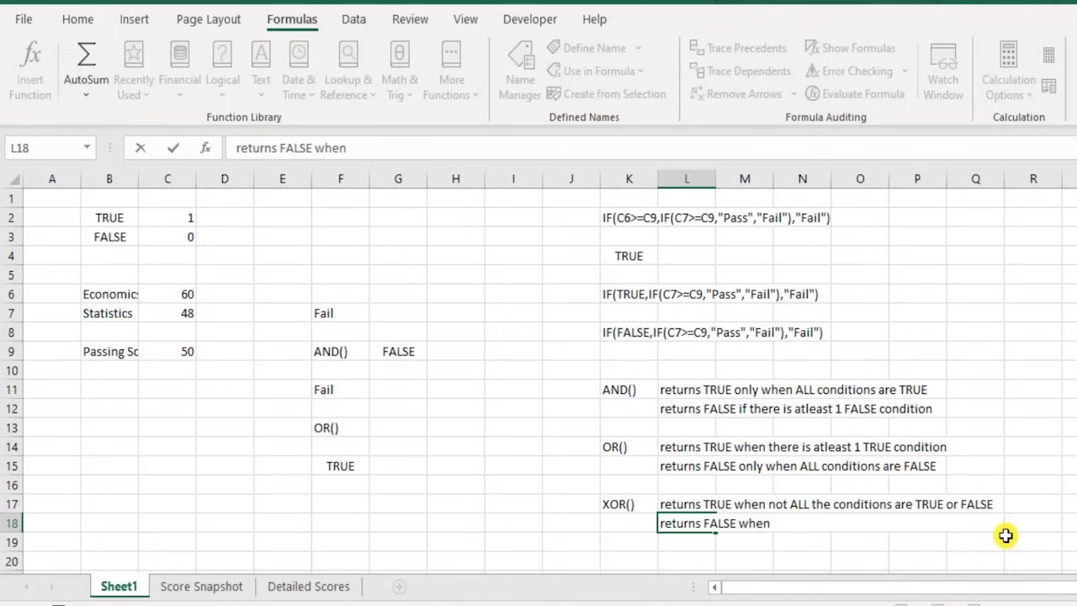
{"action": "type", "text": "ALL conditi"}
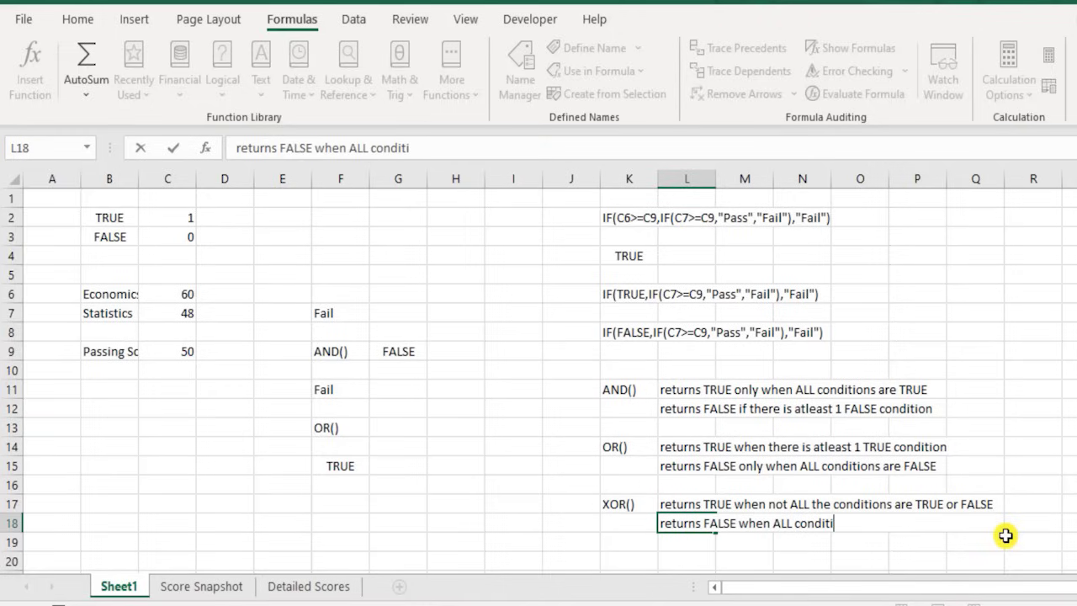
{"action": "type", "text": "ons are ei"}
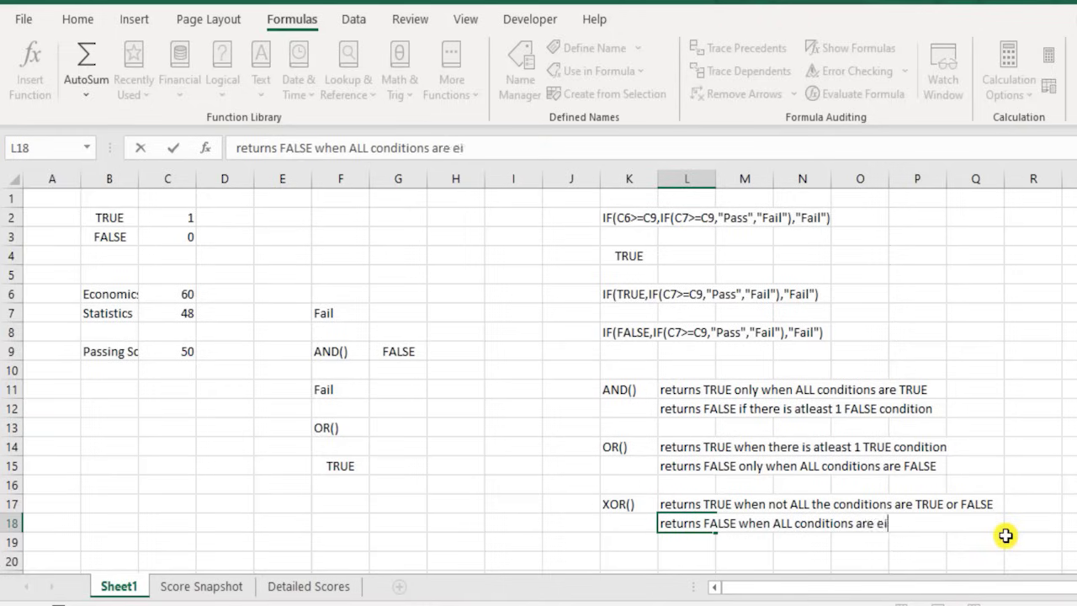
{"action": "type", "text": "th"}
{"action": "key", "text": "BackSpace"}
{"action": "type", "text": "ther TRUE or FA"}
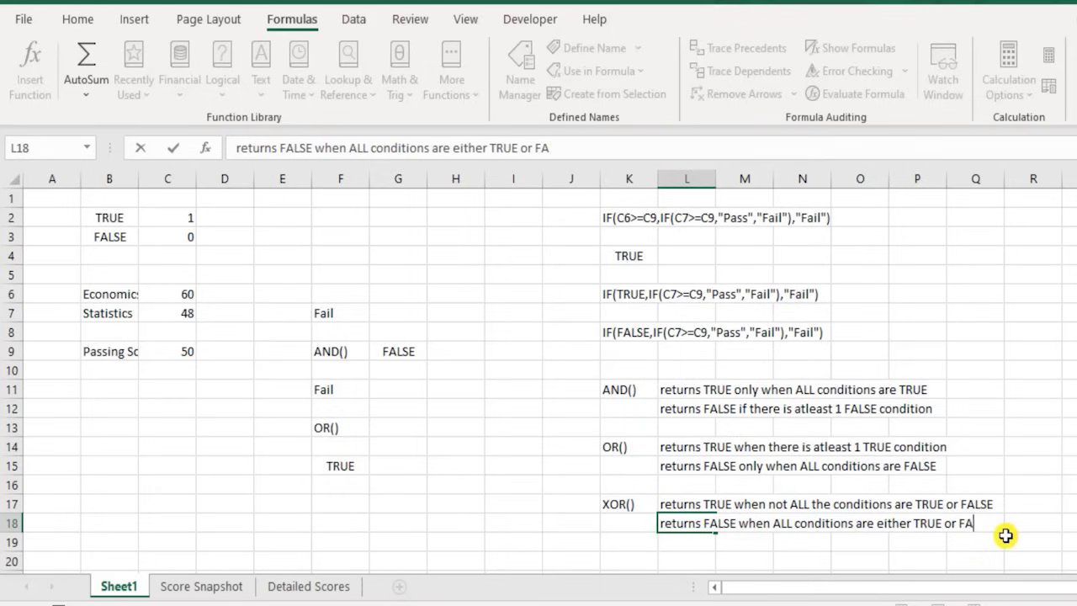
{"action": "type", "text": "LSE"}
{"action": "key", "text": "Return"}
{"action": "key", "text": "Up"}
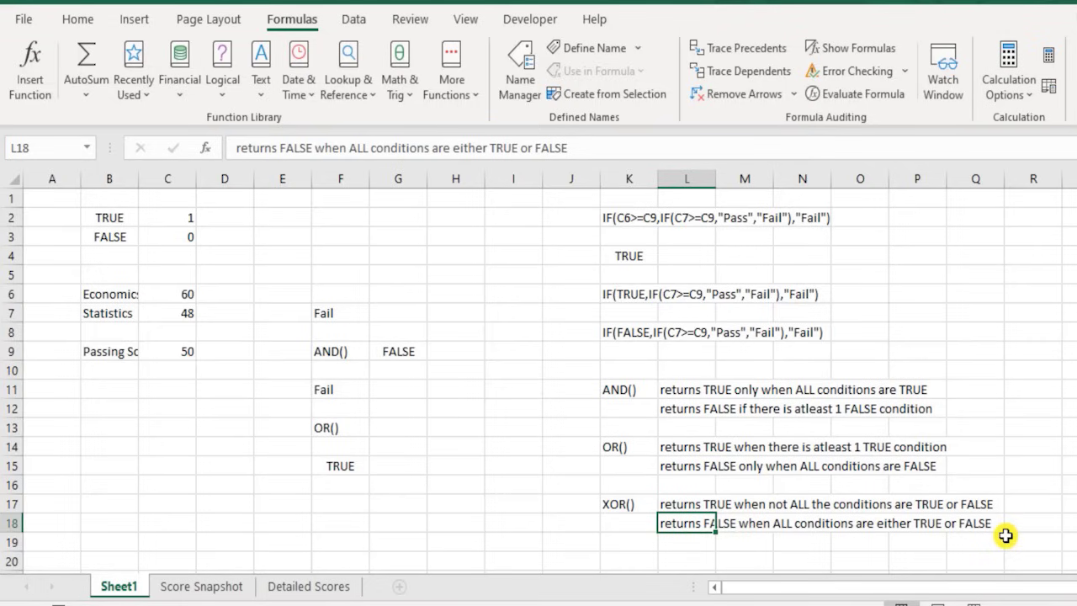
{"action": "key", "text": "Up"}
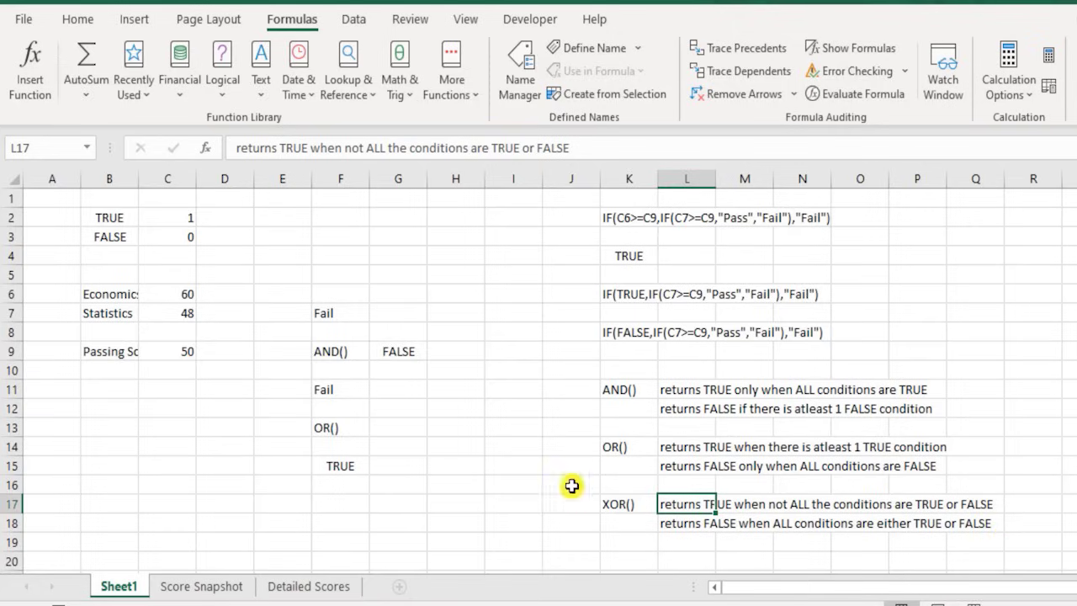
Review the XOR() notes in L17 and L18 alongside the AND() and OR() entries in K11 and K14
{"action": "left_click", "coordinate": [777, 505]}
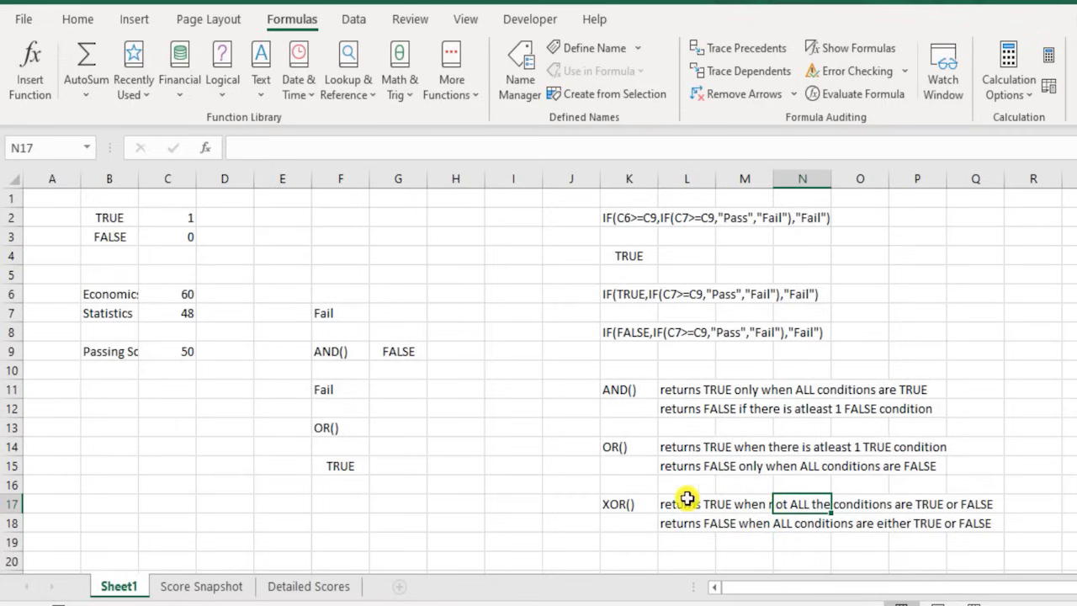
{"action": "left_click", "coordinate": [638, 504]}
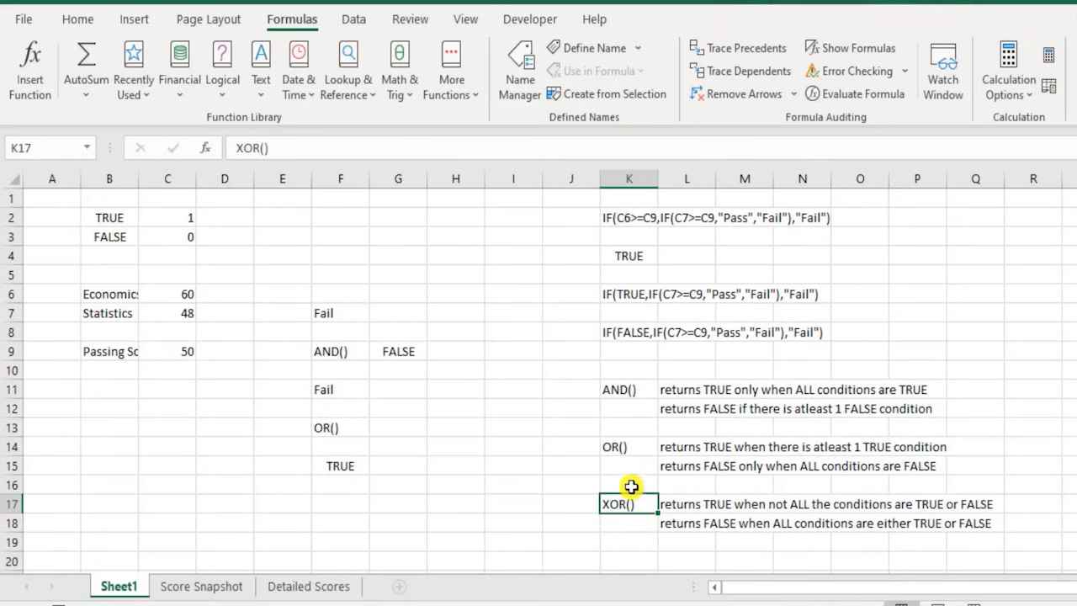
{"action": "left_click_drag", "start_coordinate": [581, 483], "coordinate": [691, 531]}
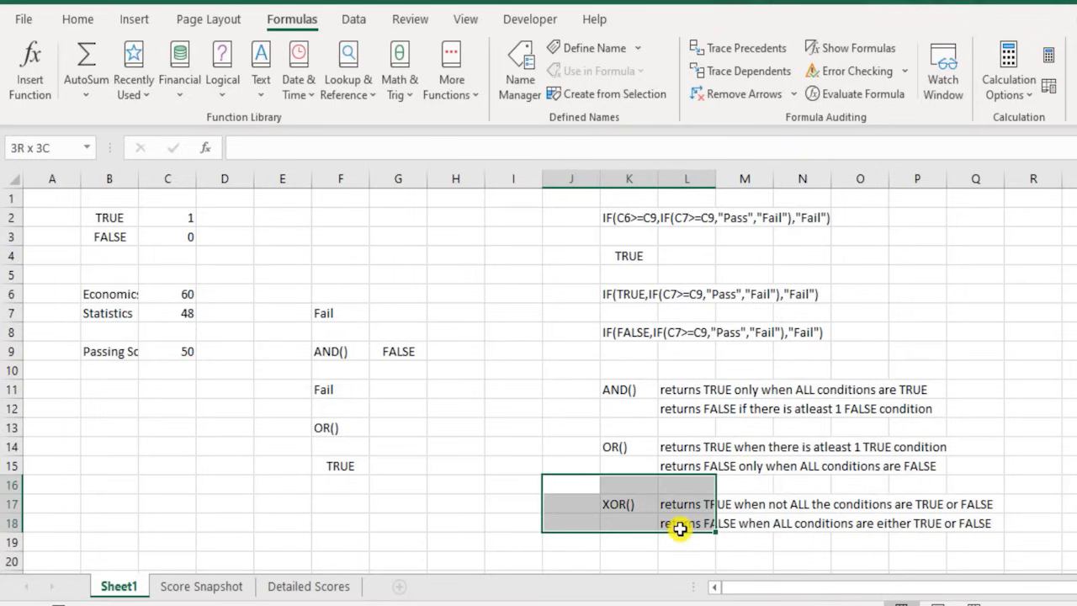
{"action": "left_click", "coordinate": [637, 507]}
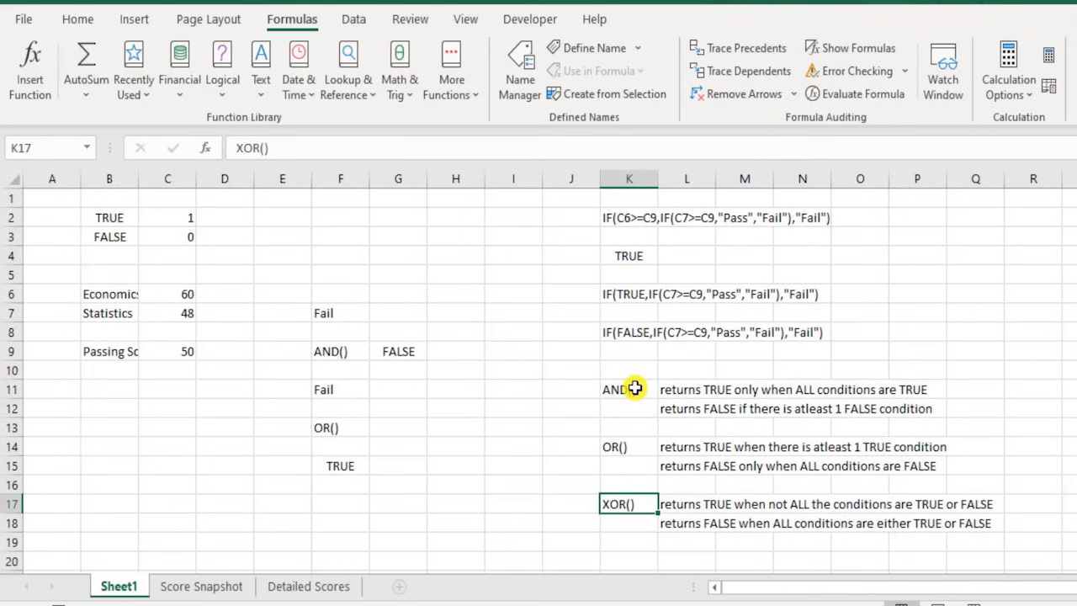
{"action": "left_click_drag", "start_coordinate": [635, 388], "coordinate": [644, 450]}
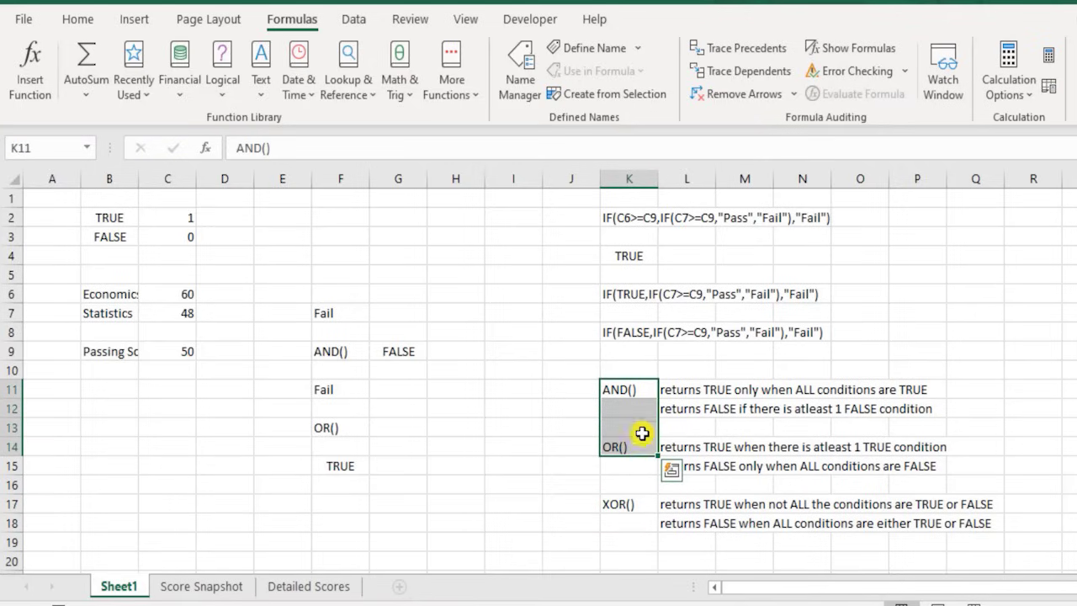
{"action": "left_click", "coordinate": [643, 441]}
{"action": "key", "text": "Up"}
{"action": "key", "text": "Up"}
{"action": "key", "text": "Up"}
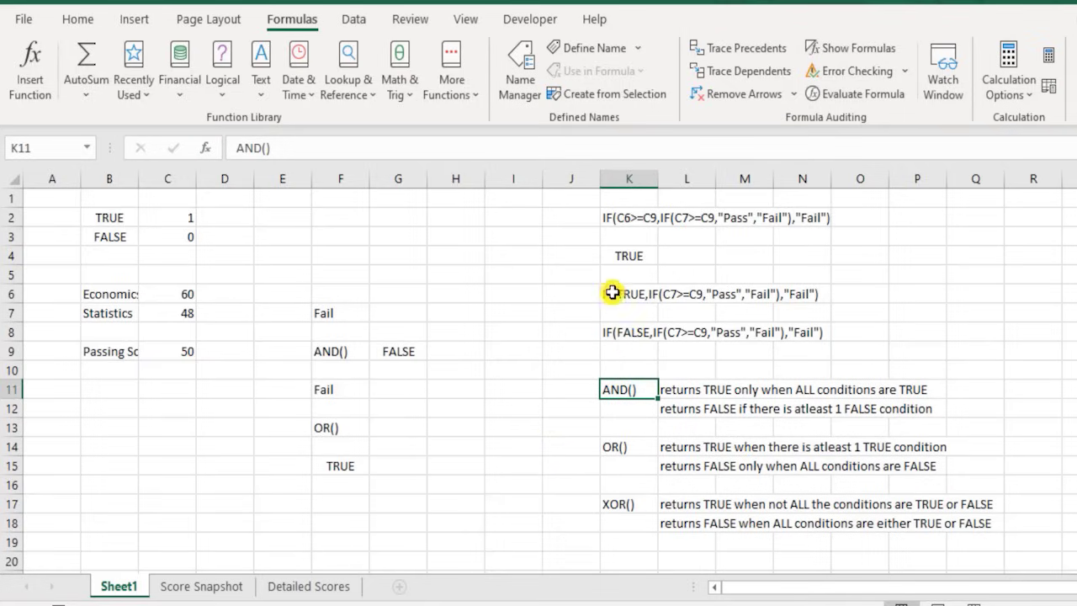
Compare the nested IF formula in F7 with the IF formula in F11 that uses AND() as its logical test
{"action": "double_click", "coordinate": [328, 317]}
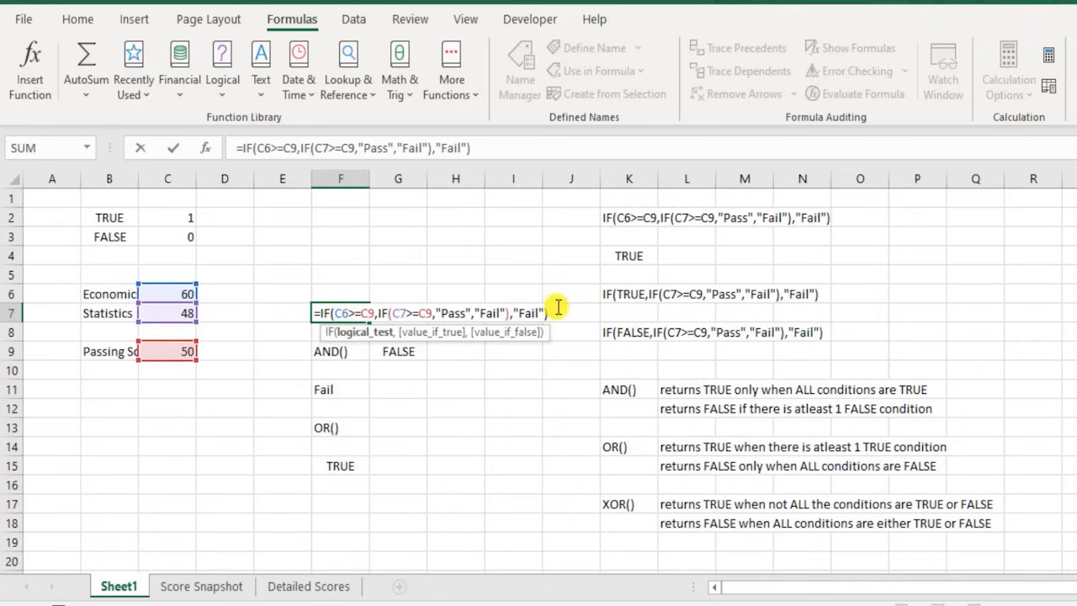
{"action": "key", "text": "Escape"}
{"action": "left_click", "coordinate": [343, 389]}
{"action": "double_click", "coordinate": [344, 389]}
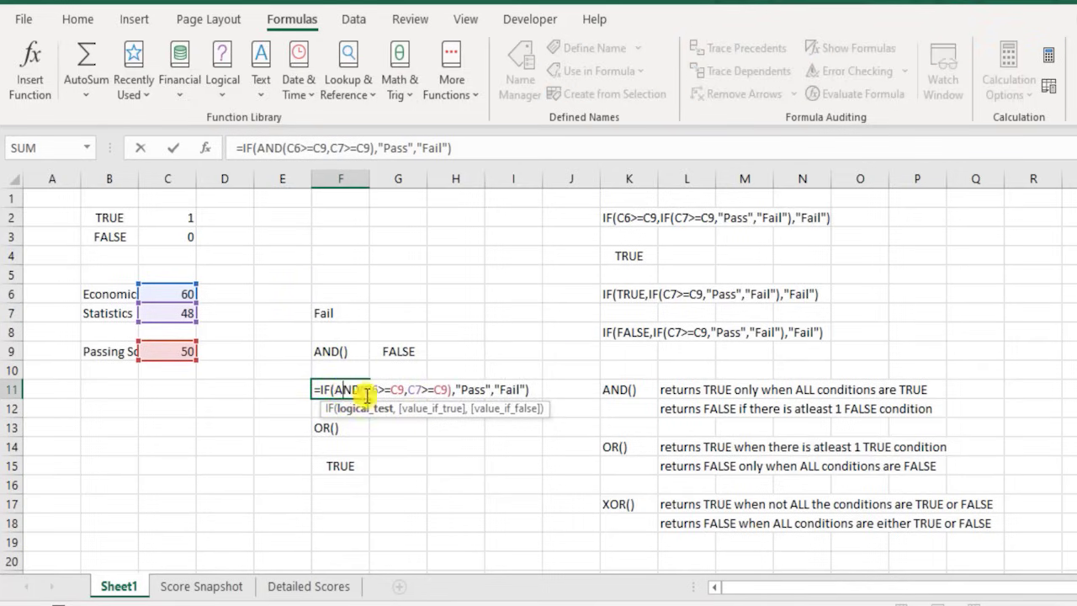
{"action": "left_click_drag", "start_coordinate": [335, 388], "coordinate": [453, 385]}
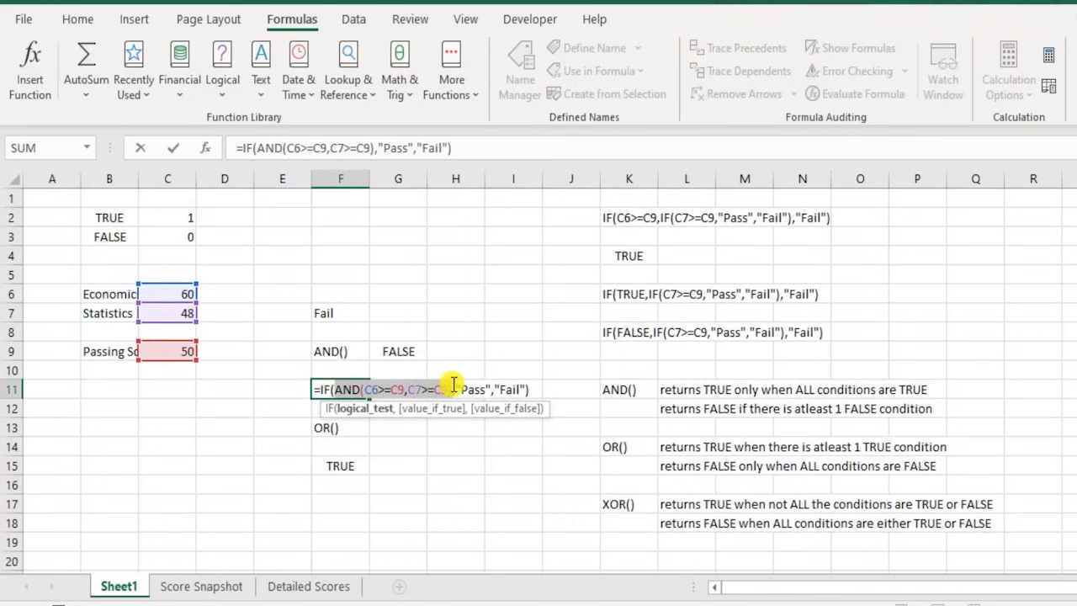
{"action": "key", "text": "Escape"}
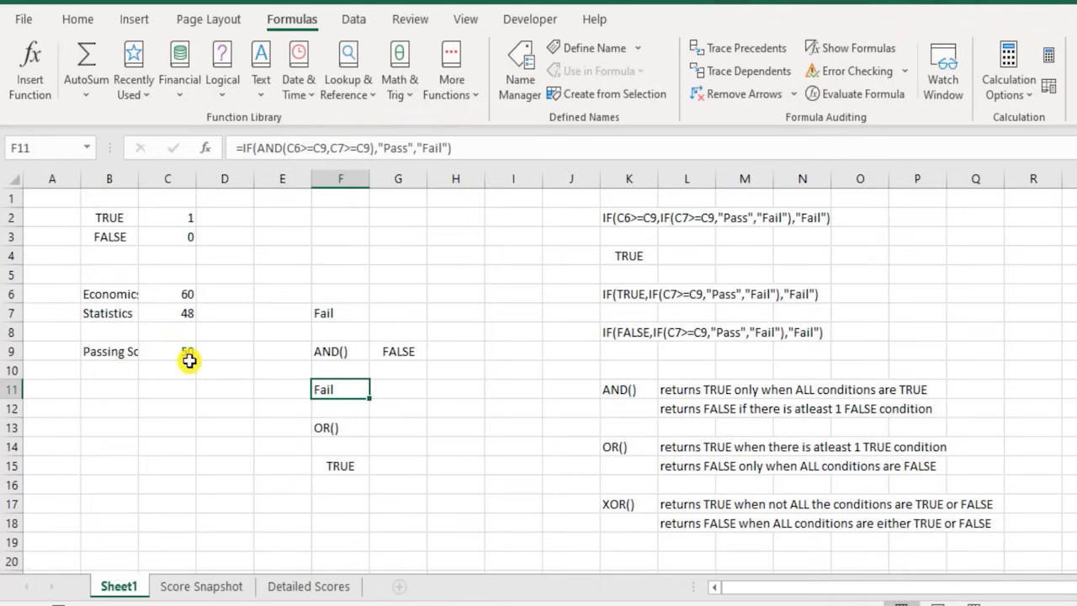
{"action": "double_click", "coordinate": [356, 390]}
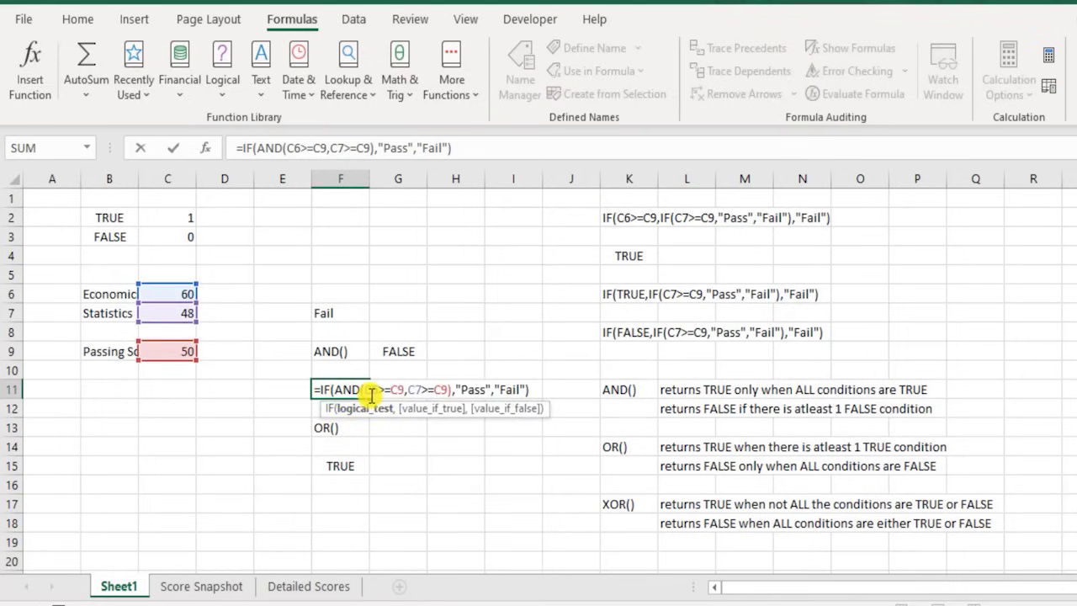
{"action": "key", "text": "Escape"}
Examine the OR() example in F13 and F15 against the Economics and Statistics scores and the AND() example
{"action": "left_click", "coordinate": [349, 430]}
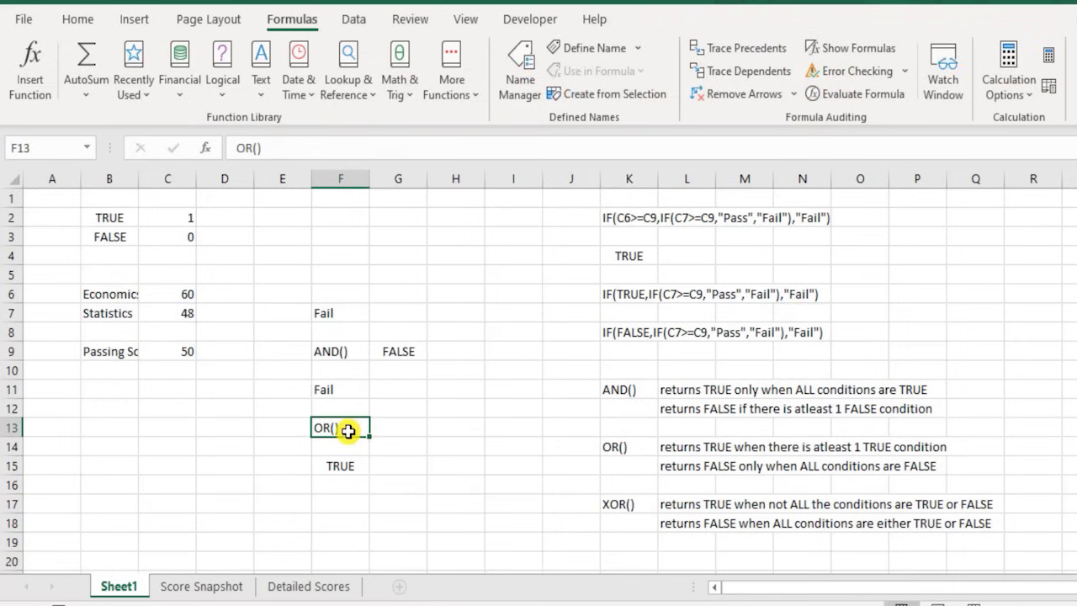
{"action": "left_click", "coordinate": [172, 295]}
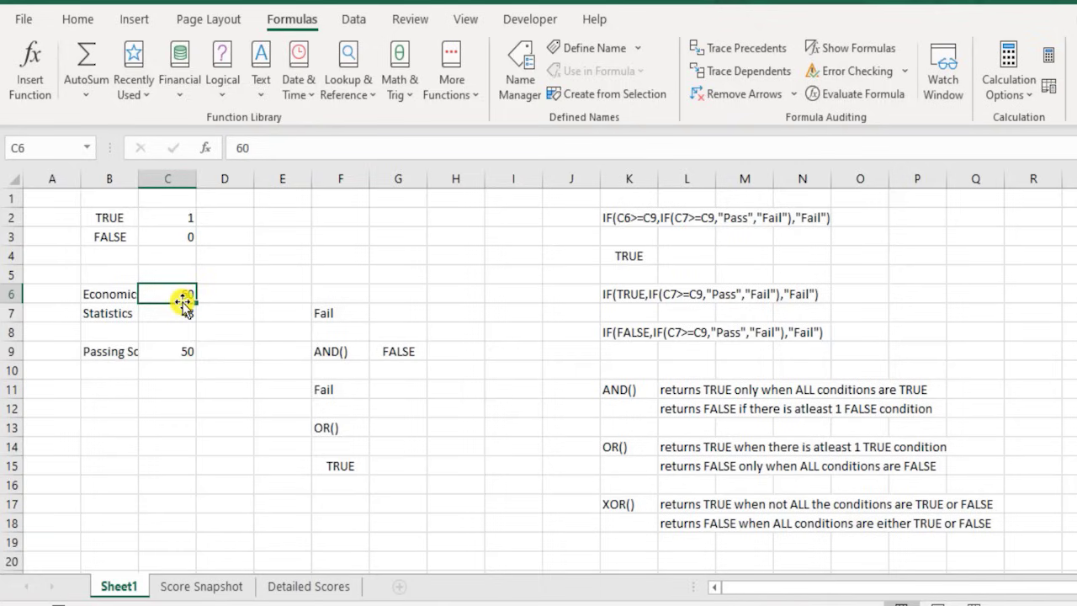
{"action": "left_click_drag", "start_coordinate": [173, 311], "coordinate": [177, 334]}
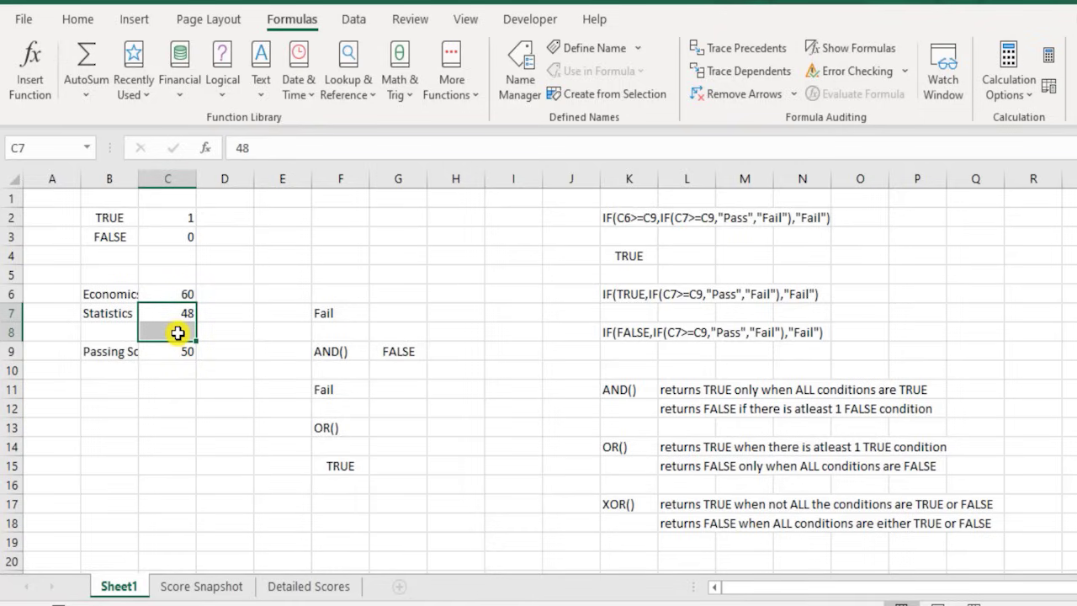
{"action": "double_click", "coordinate": [349, 426]}
{"action": "key", "text": "Escape"}
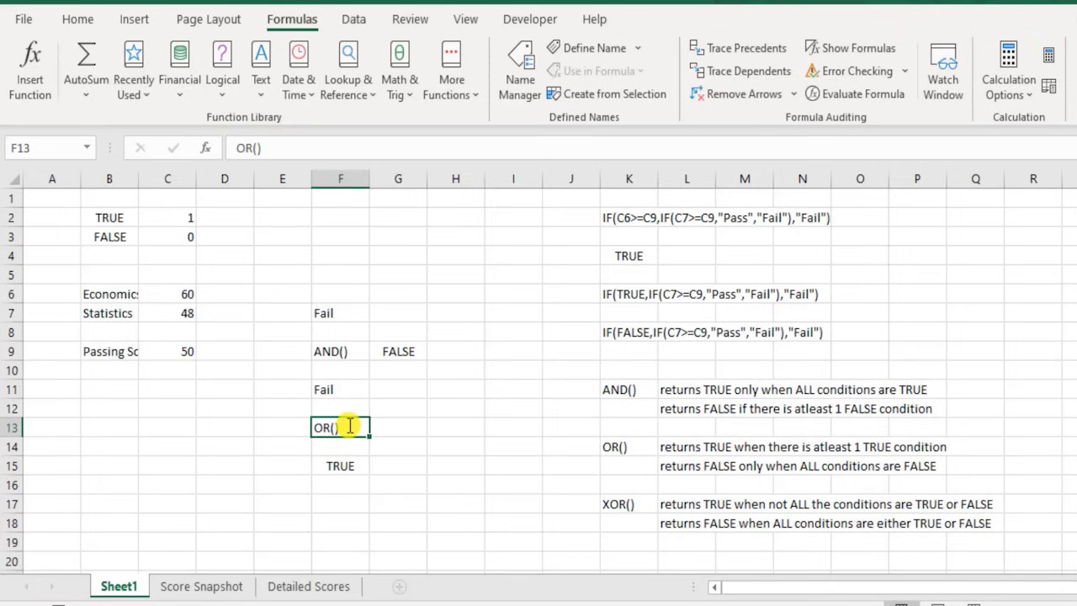
{"action": "left_click", "coordinate": [345, 468]}
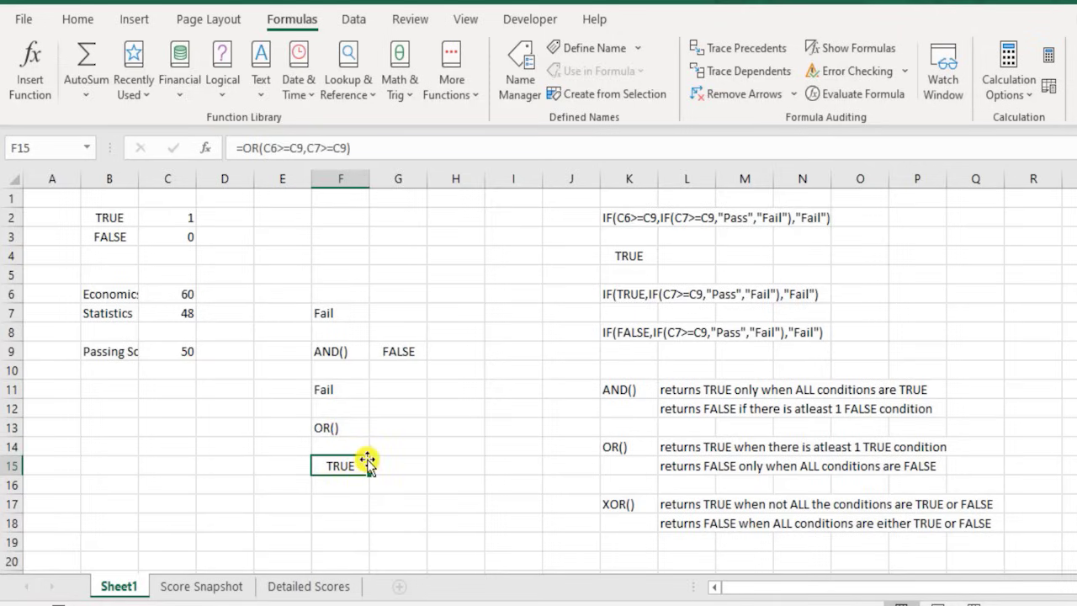
{"action": "left_click", "coordinate": [431, 448]}
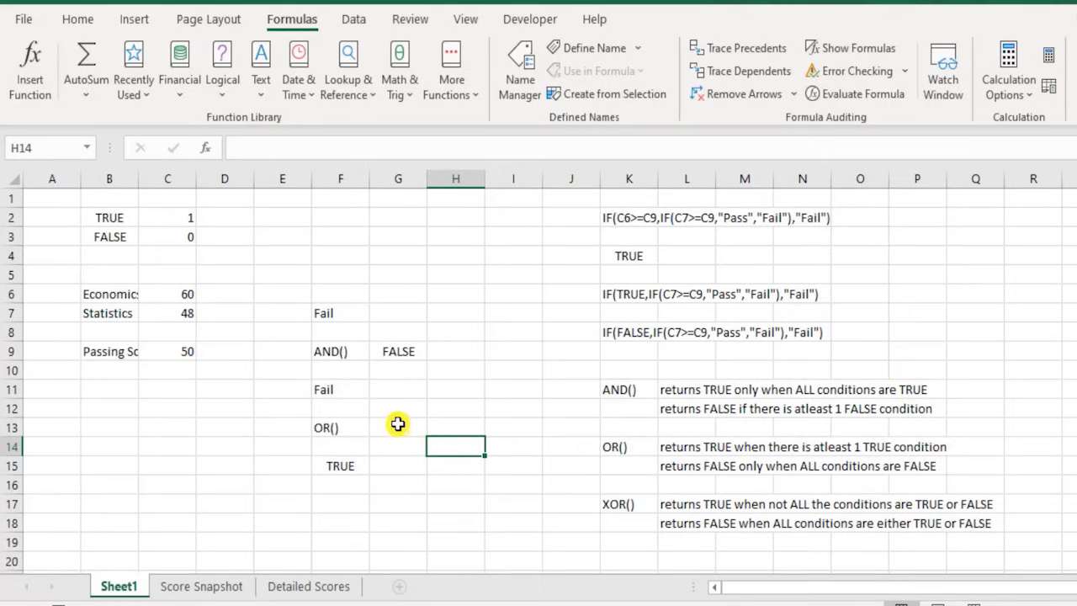
{"action": "left_click", "coordinate": [338, 345]}
{"action": "left_click", "coordinate": [348, 425]}
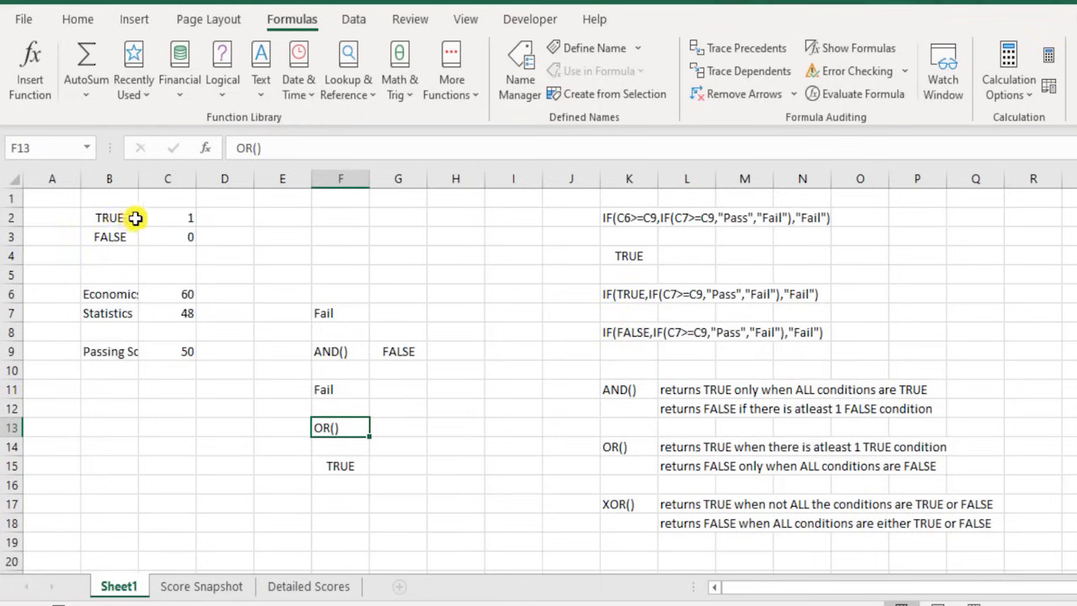
Relate the TRUE and FALSE entries in B2:B3 to the AND() logical test inside the IF formula in F11
{"action": "left_click_drag", "start_coordinate": [63, 217], "coordinate": [132, 236]}
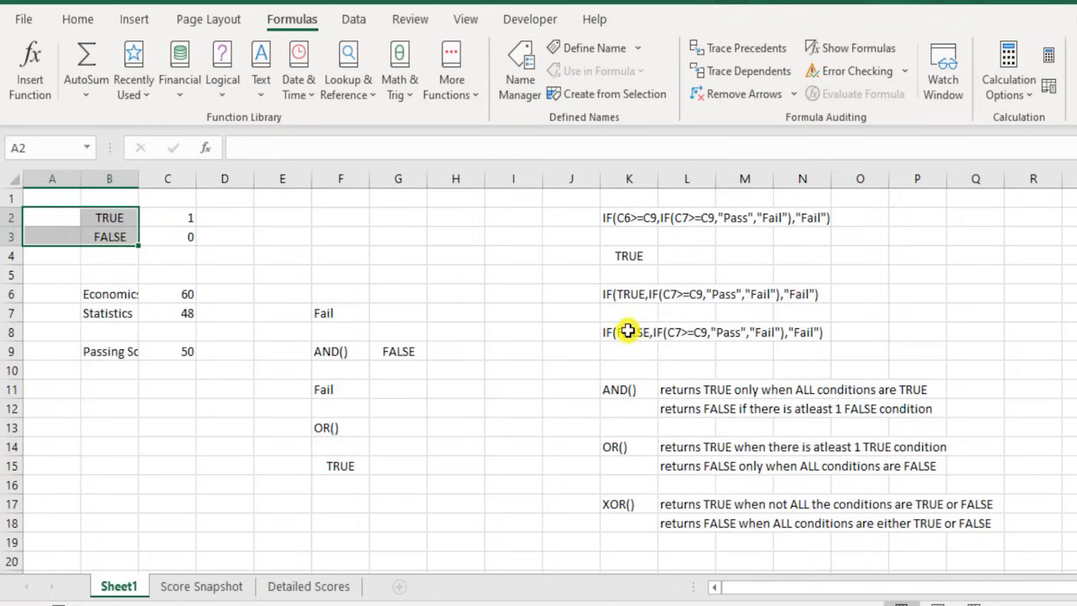
{"action": "double_click", "coordinate": [328, 388]}
{"action": "left_click_drag", "start_coordinate": [335, 390], "coordinate": [455, 388]}
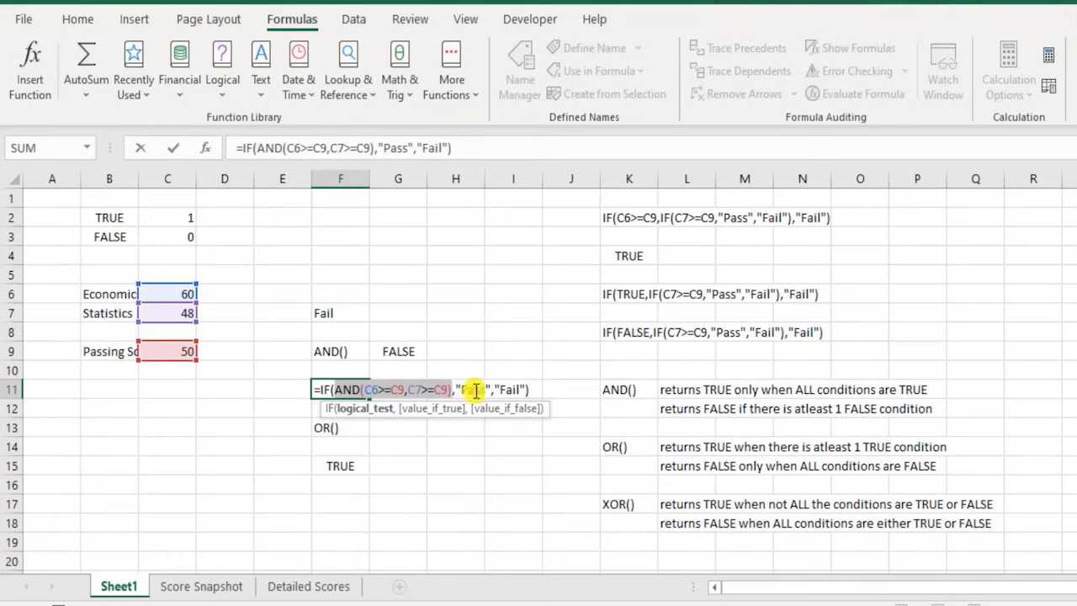
{"action": "key", "text": "Escape"}
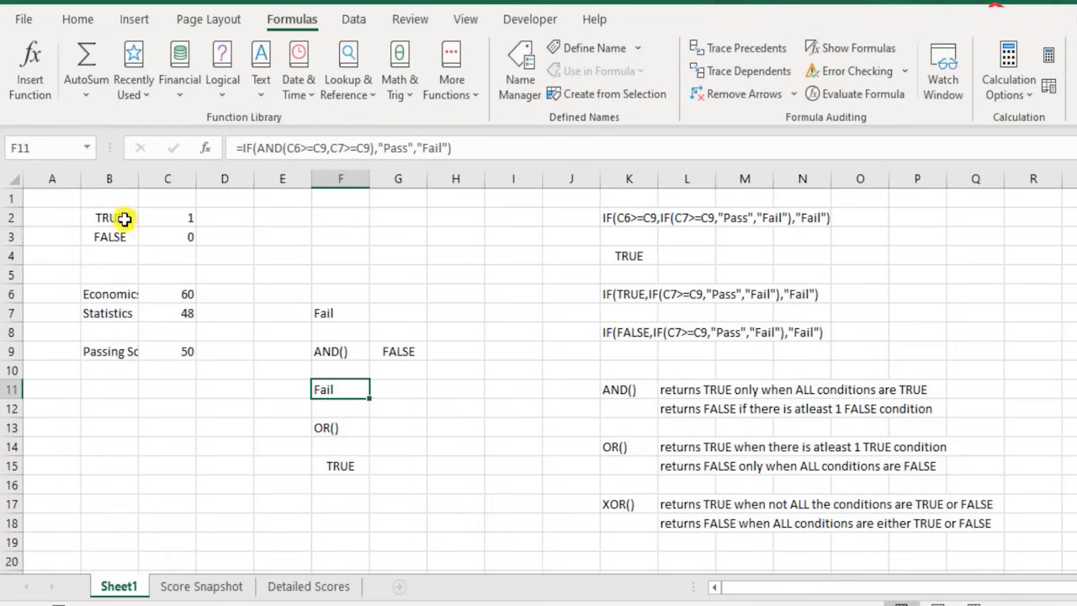
Inspect the TRUE and FALSE entries in B2:B3 and their numeric equivalents in C2 and C3
{"action": "left_click_drag", "start_coordinate": [122, 217], "coordinate": [124, 229]}
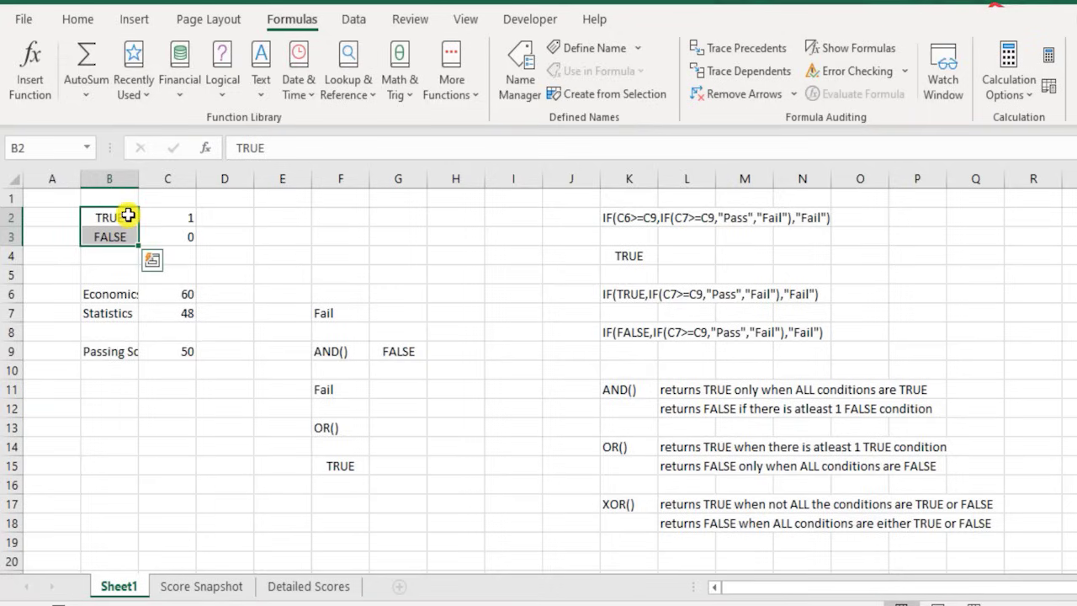
{"action": "left_click", "coordinate": [135, 215]}
{"action": "left_click", "coordinate": [164, 218]}
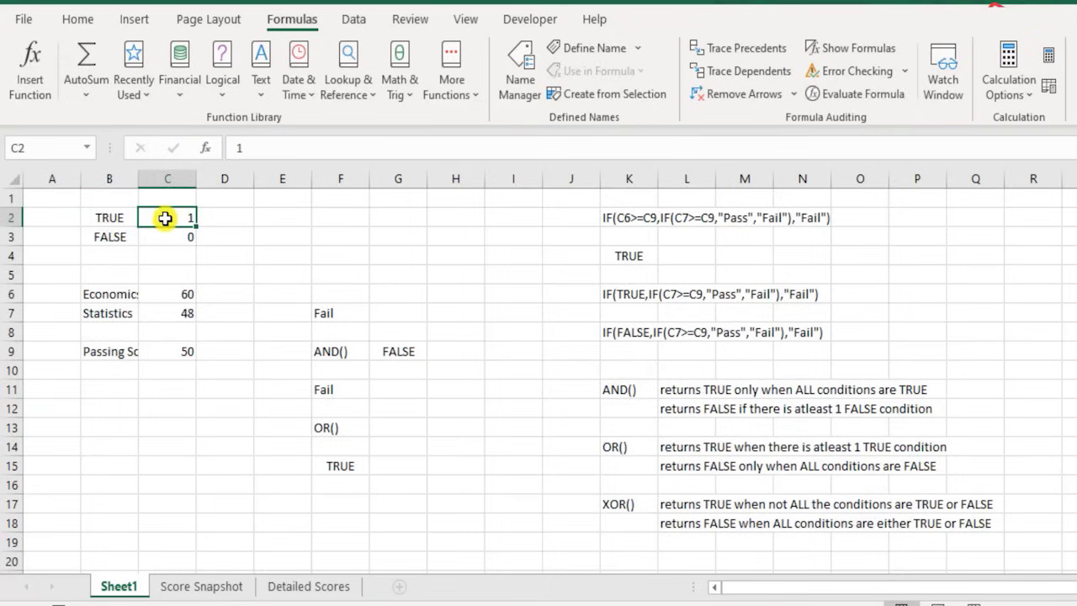
{"action": "left_click", "coordinate": [115, 233]}
{"action": "left_click", "coordinate": [158, 234]}
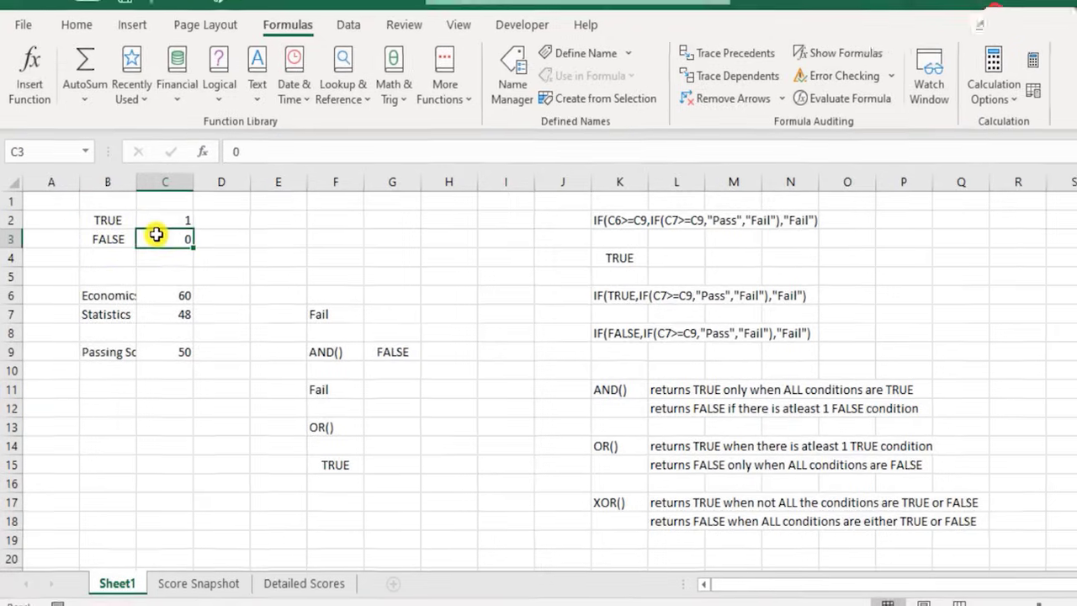